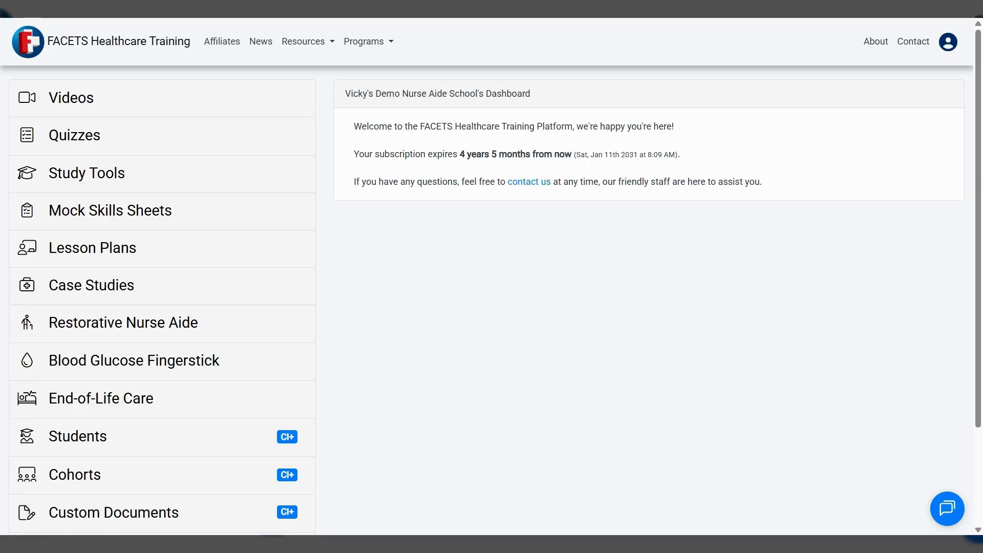
# Create a new custom lesson plan and title it "The Cardiovascular System"
pyautogui.click(84, 250)
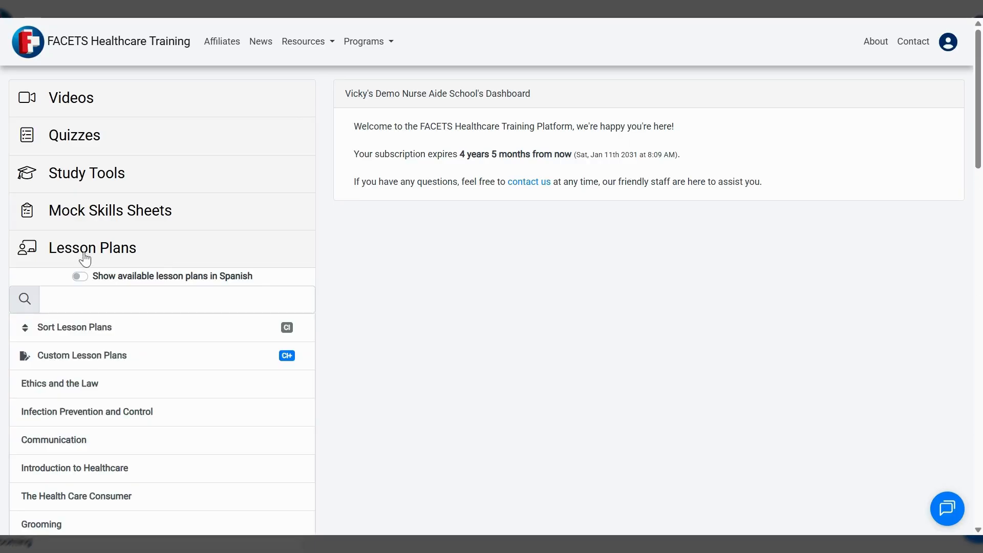
pyautogui.click(76, 361)
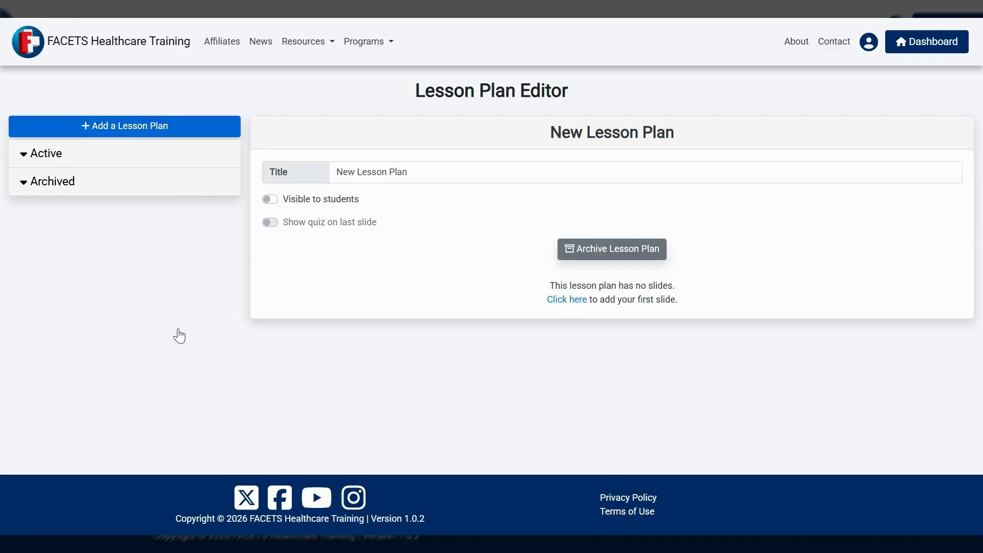
pyautogui.click(408, 174)
pyautogui.moveTo(407, 172); pyautogui.dragTo(336, 172)
pyautogui.write('T')
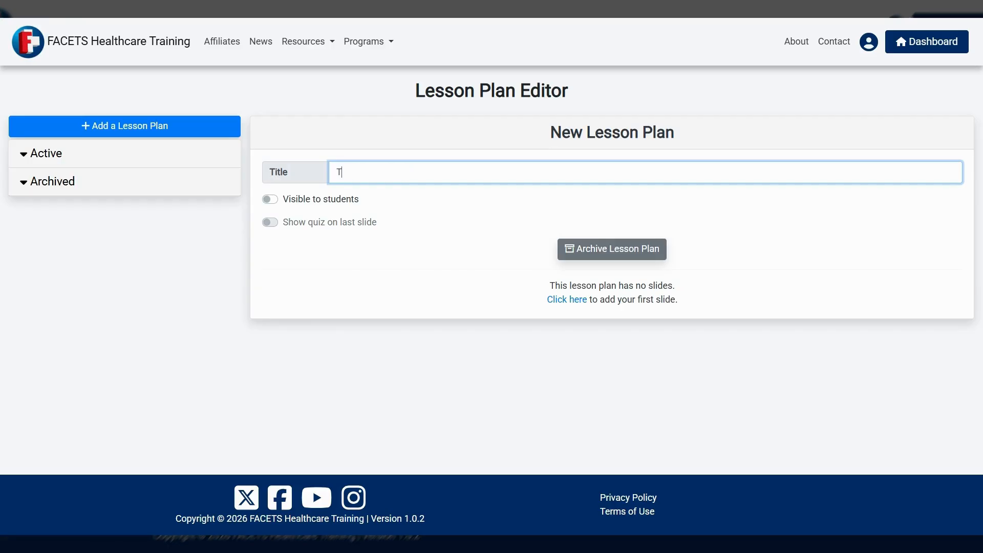
pyautogui.write('he Cardiovascular System')
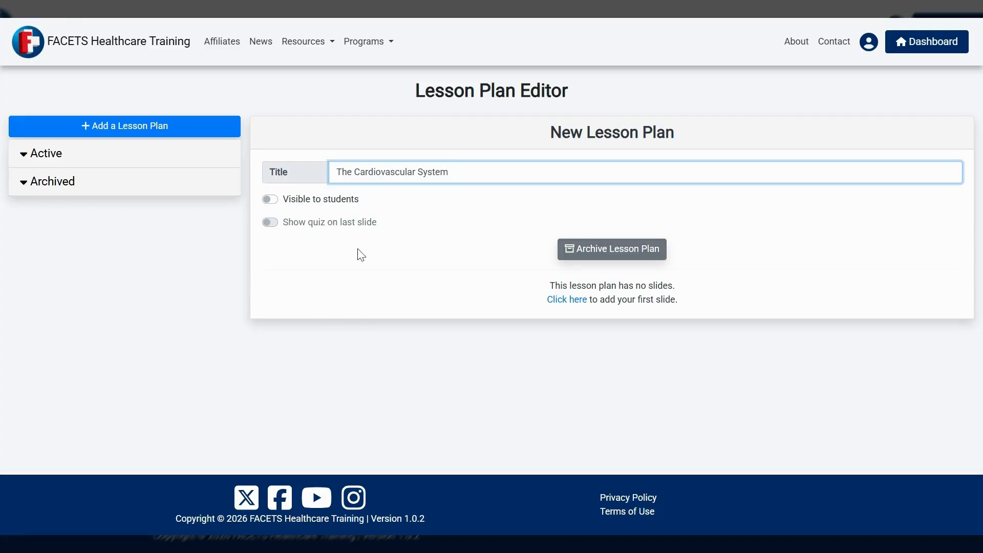
# Add the lesson plan's first slide, enable its image, and upload the "The Cardiovascular System" title image
pyautogui.click(570, 301)
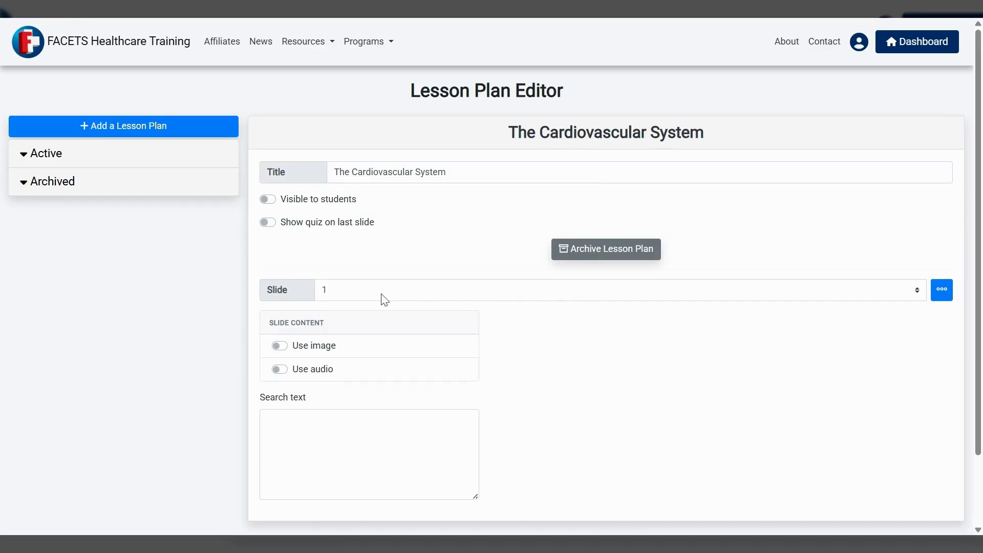
pyautogui.scroll(-1, 252, 358)
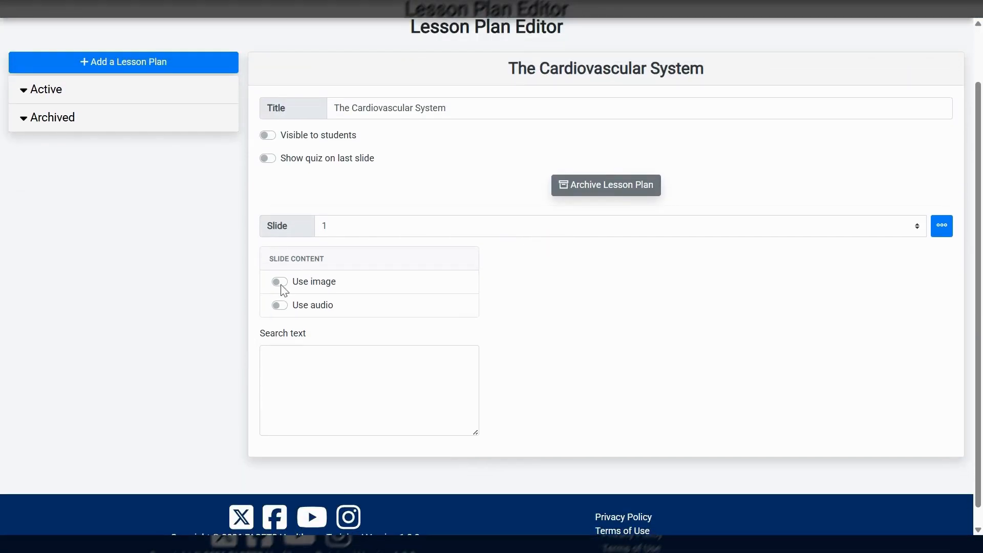
pyautogui.click(281, 284)
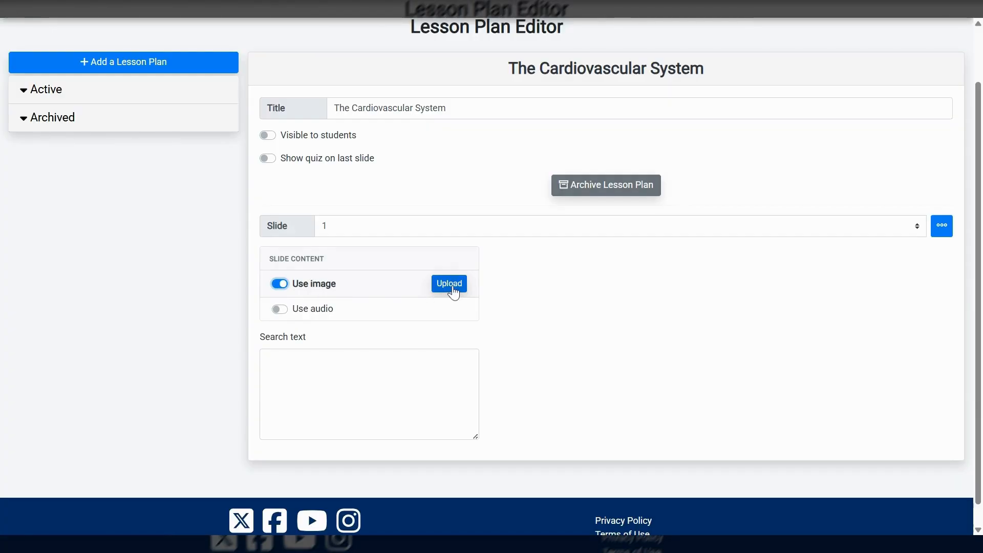
pyautogui.click(453, 288)
pyautogui.click(453, 288)
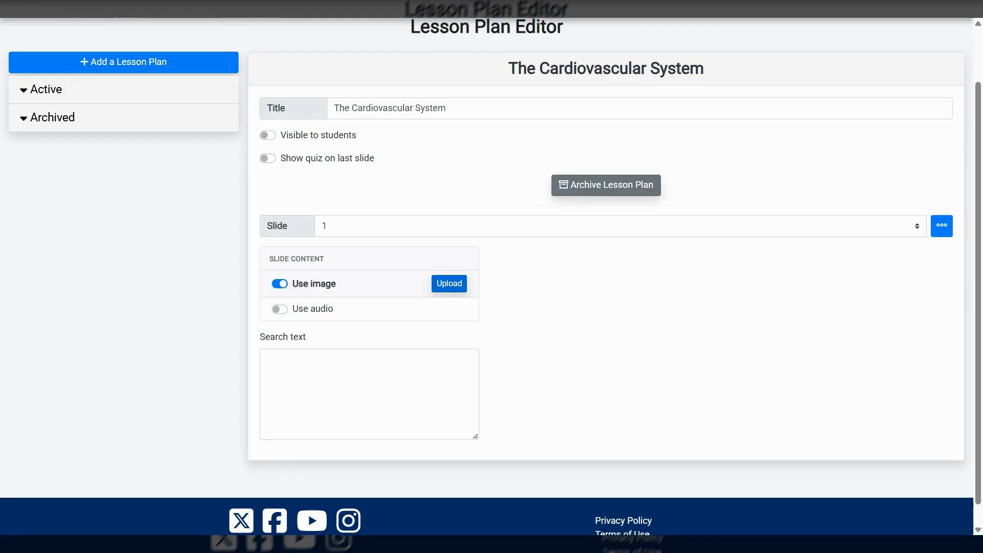
pyautogui.click(682, 432)
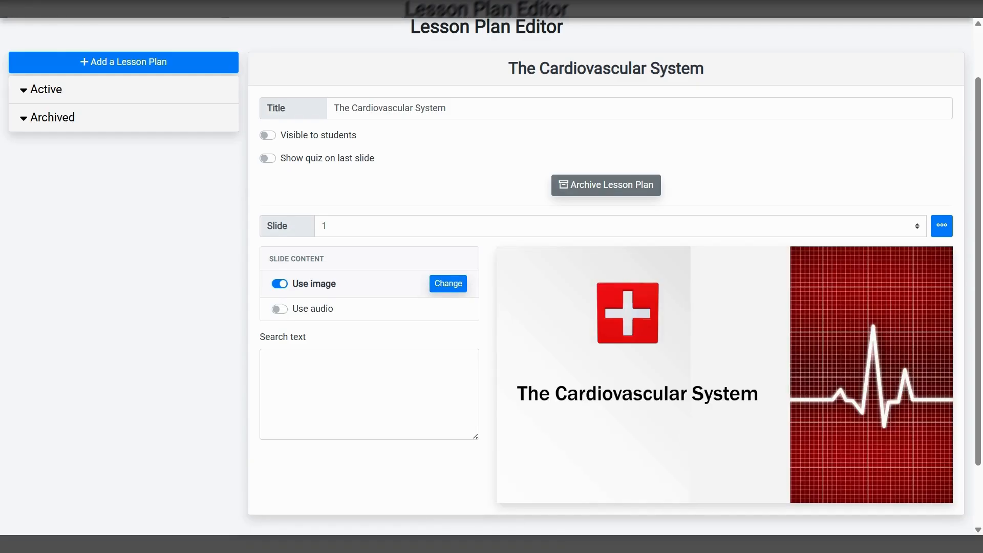
# Enable audio on slide 1, upload its narration file, and play the recording
pyautogui.scroll(-1, 743, 417)
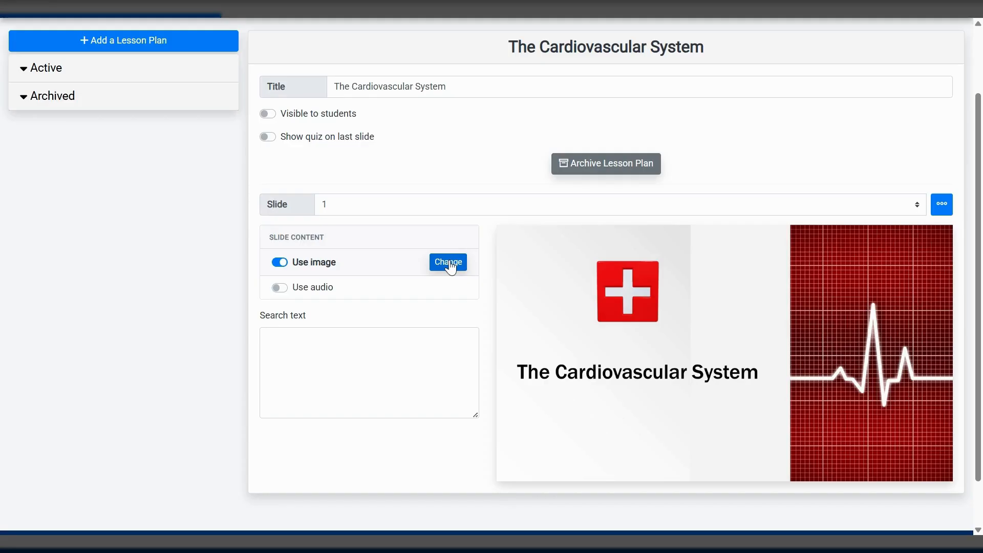
pyautogui.click(279, 288)
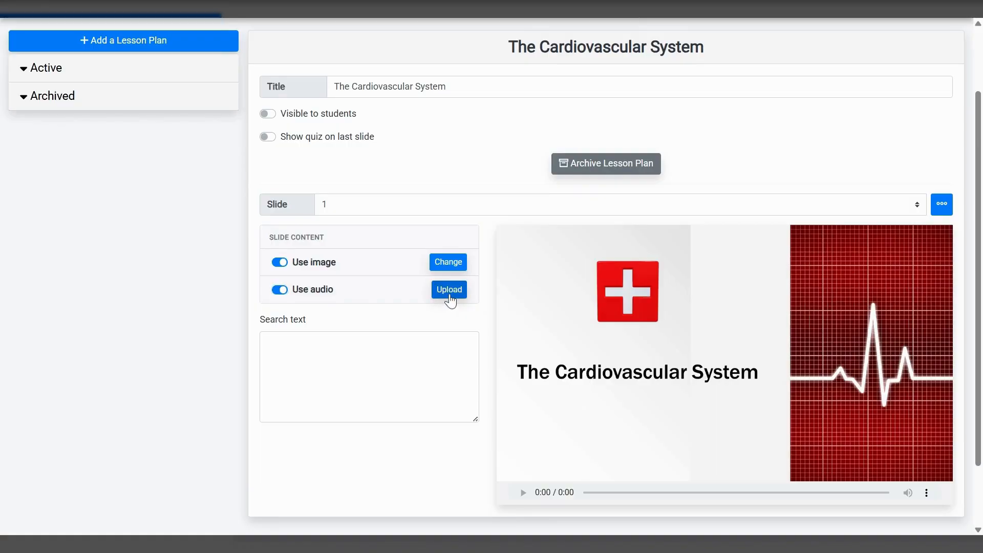
pyautogui.click(450, 291)
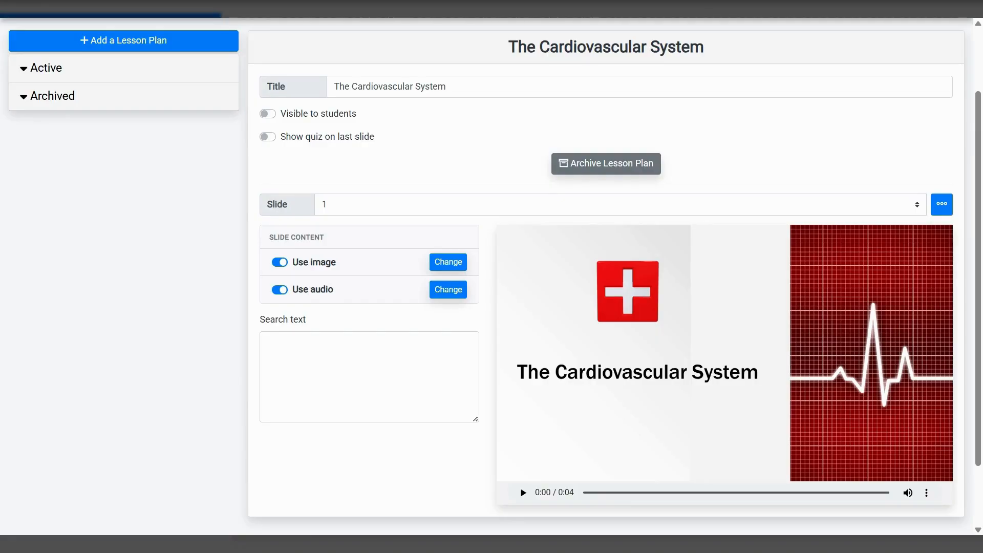
pyautogui.scroll(-1, 627, 382)
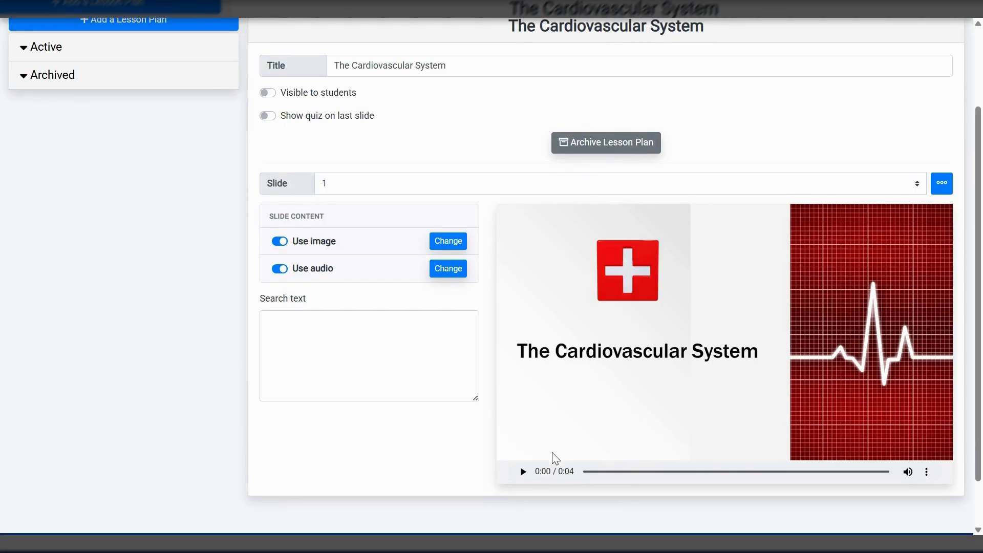
pyautogui.click(524, 472)
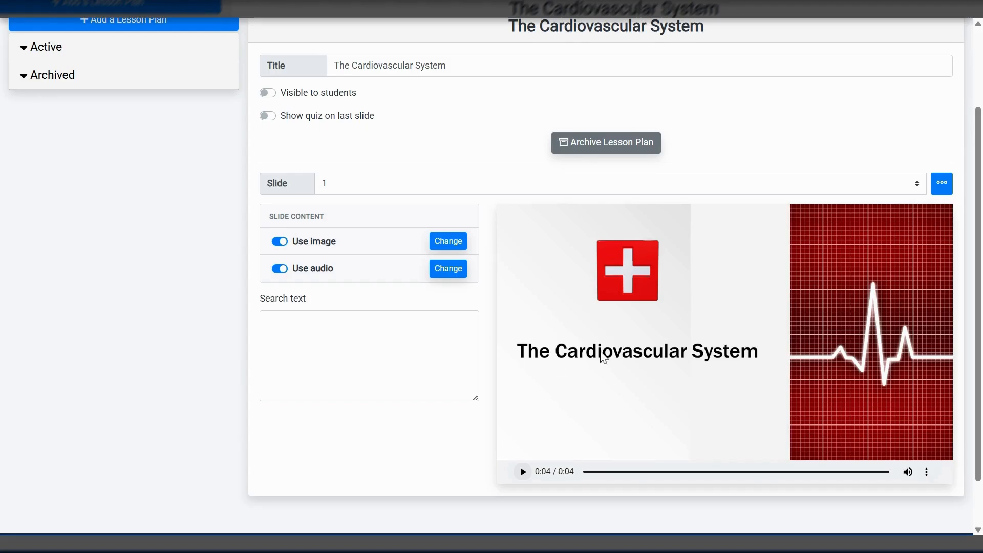
# Add a second slide, enable its image, and upload the "Learning Objectives" image
pyautogui.scroll(1, 367, 234)
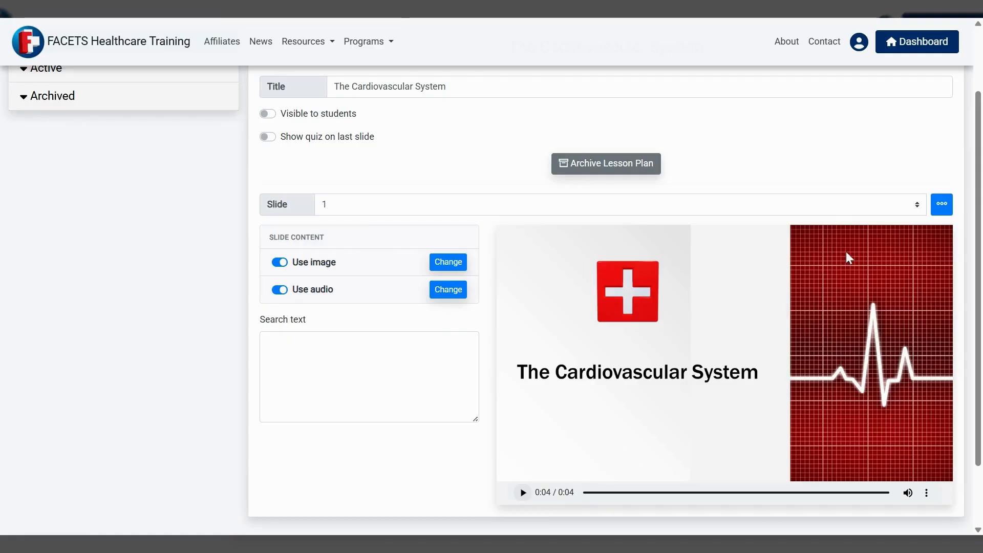
pyautogui.click(942, 208)
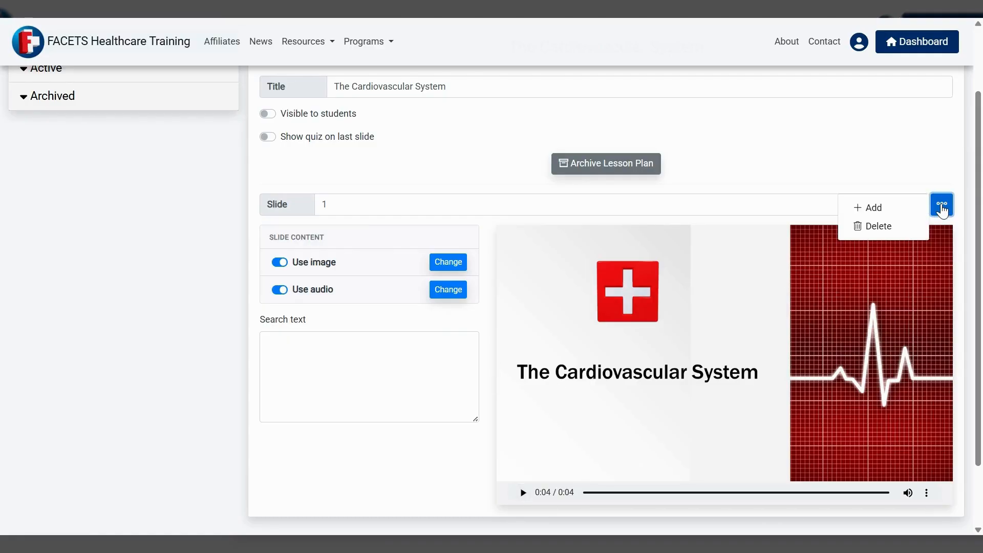
pyautogui.click(877, 211)
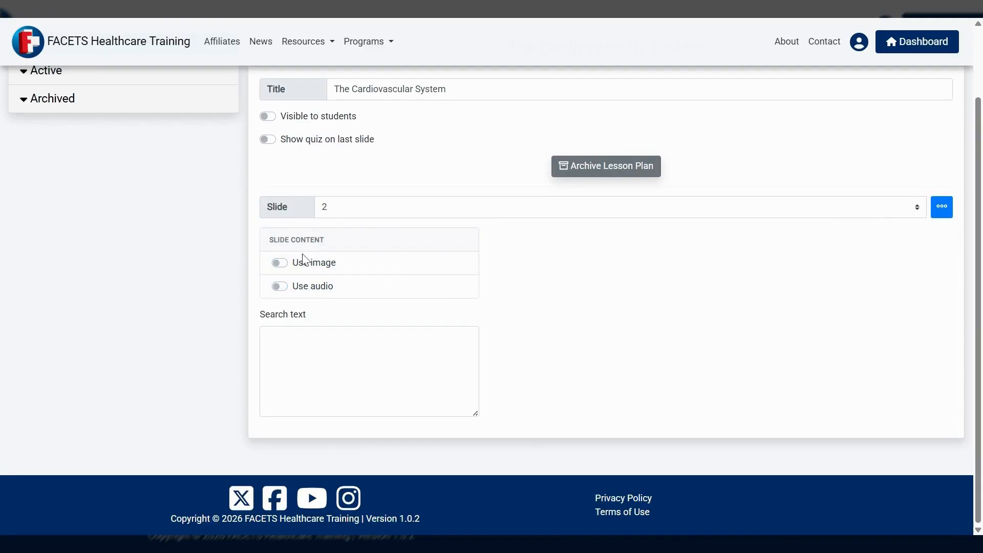
pyautogui.click(285, 267)
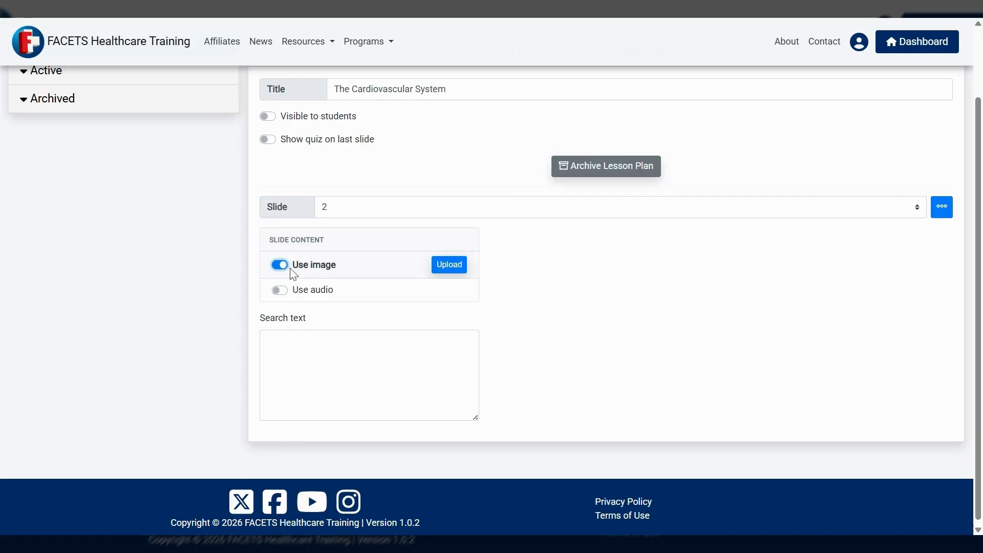
pyautogui.click(450, 267)
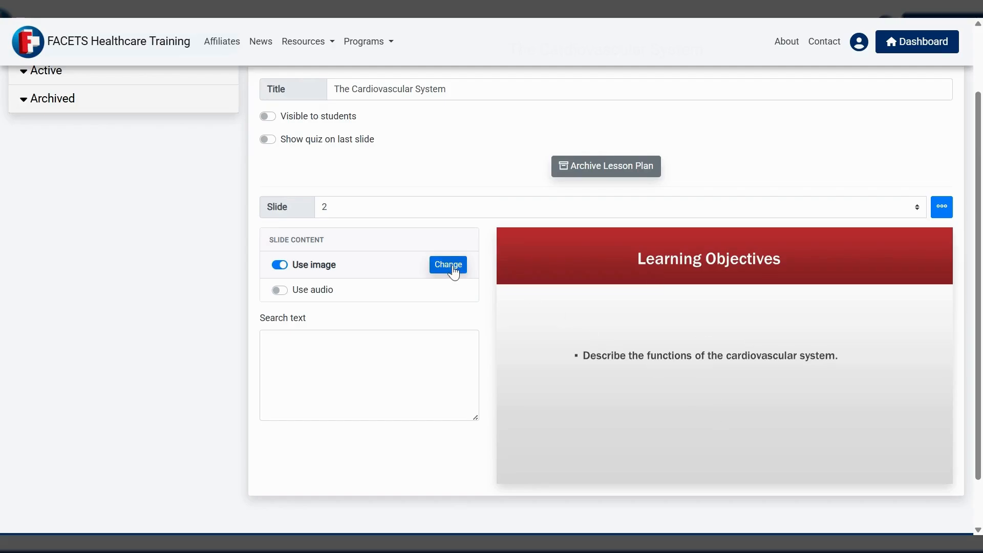
# Enable audio on slide 2, upload its narration file, and play it back
pyautogui.click(280, 292)
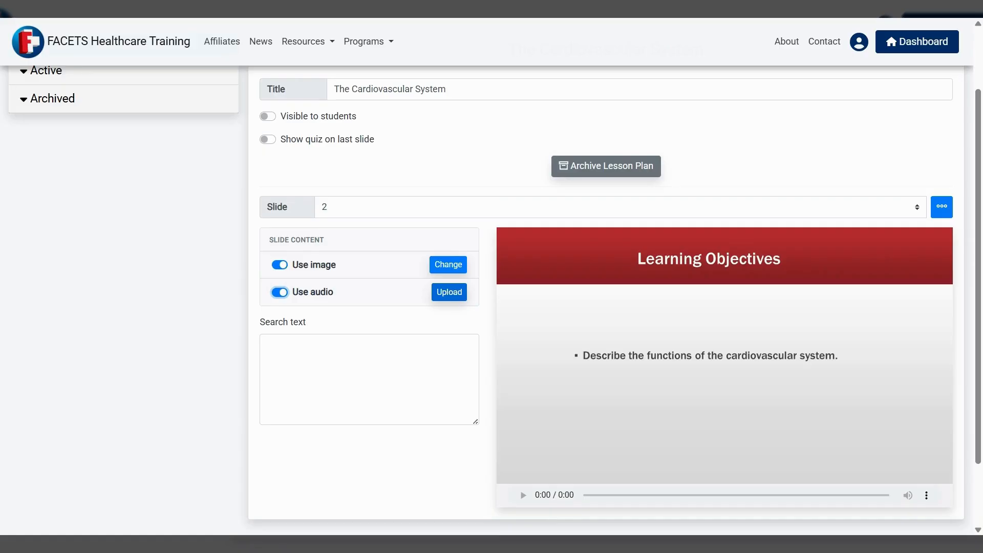
pyautogui.click(450, 301)
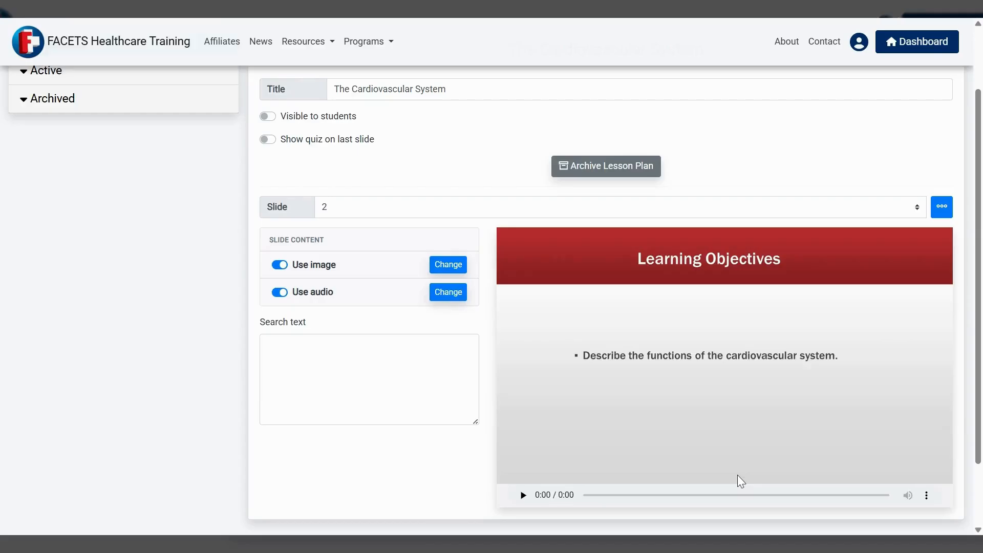
pyautogui.scroll(-2, 768, 469)
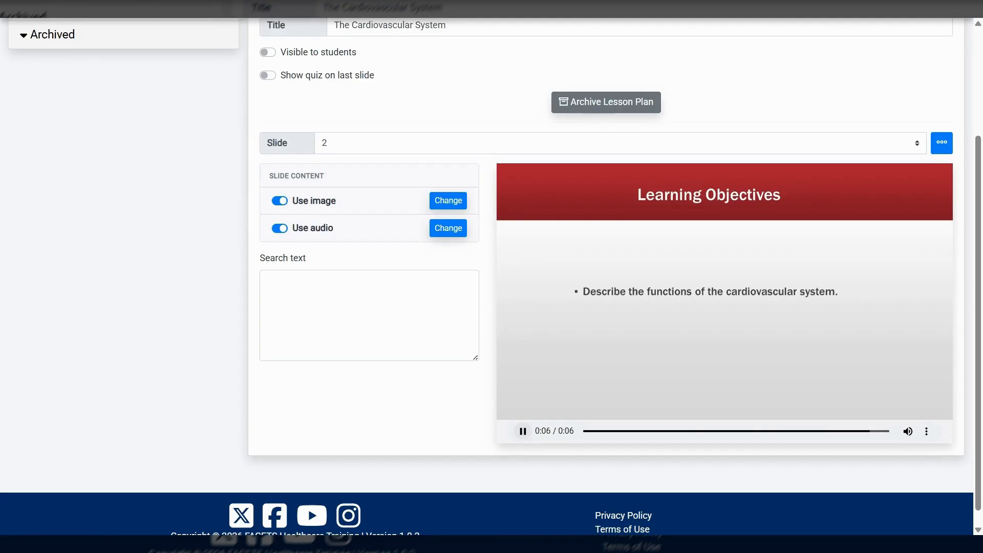
pyautogui.scroll(2, 533, 435)
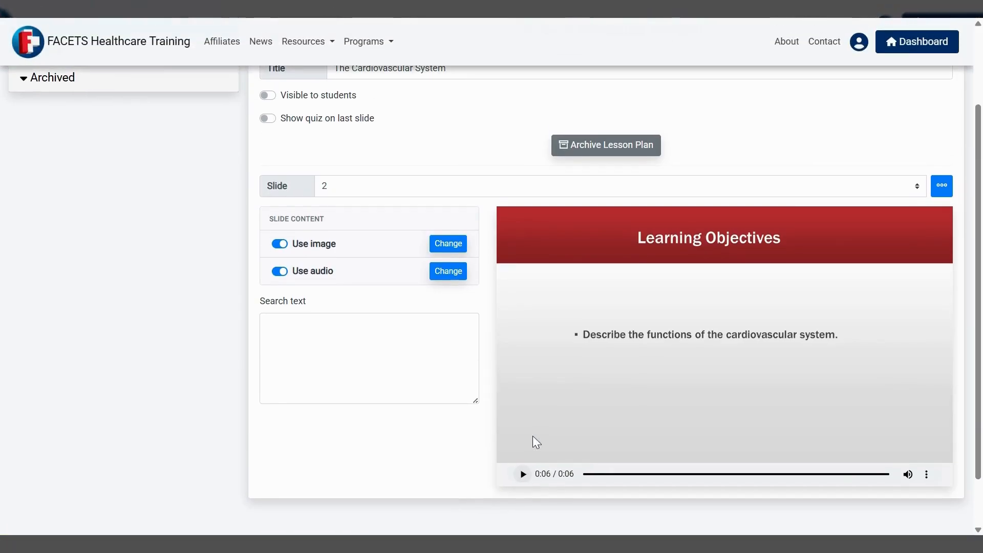
# Look over the add, reorder and delete options for slide 2 and the lesson plan's settings
pyautogui.click(943, 188)
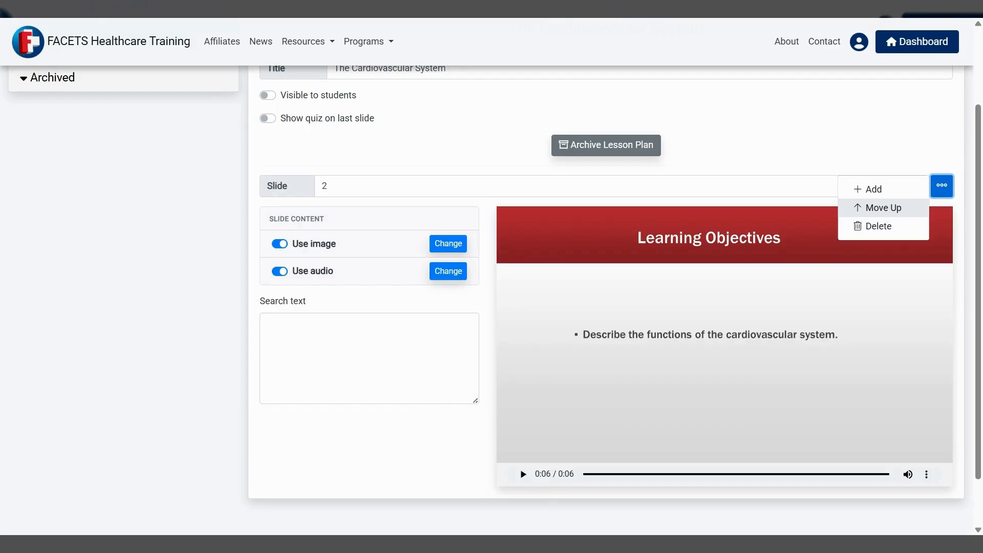
pyautogui.click(174, 282)
pyautogui.scroll(2, 485, 374)
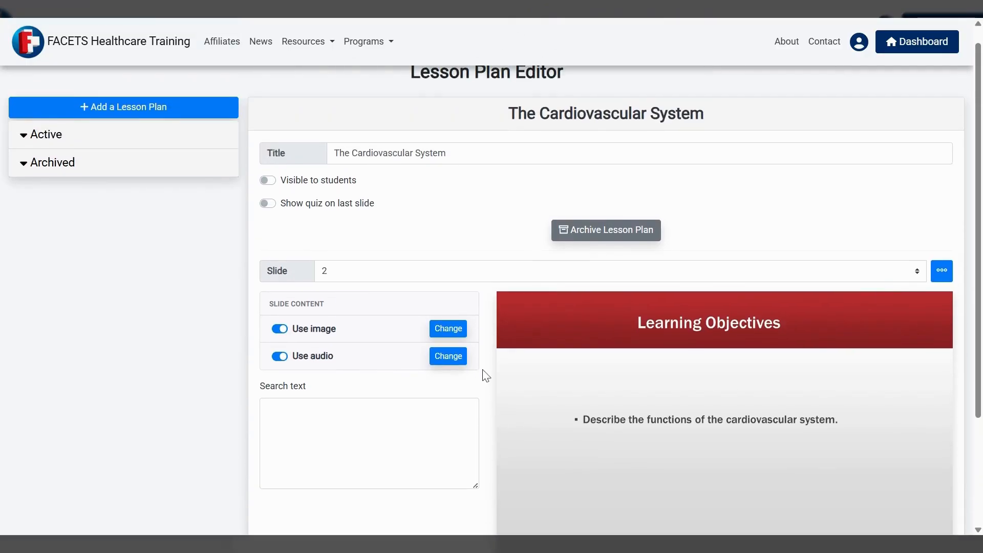
pyautogui.scroll(-1, 485, 379)
pyautogui.scroll(1, 484, 380)
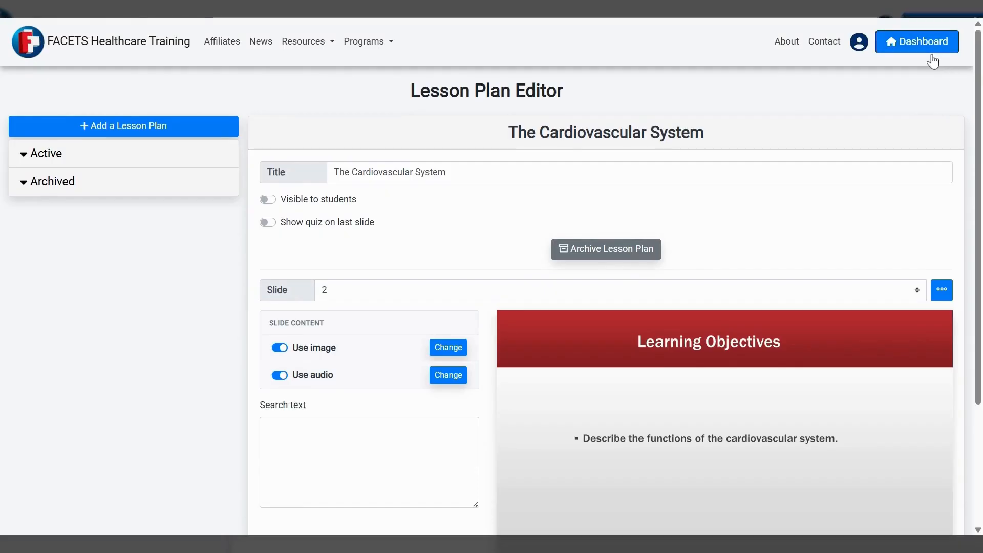
# Return to the dashboard and open the custom quiz "The Cardiovascular System" for editing
pyautogui.click(915, 50)
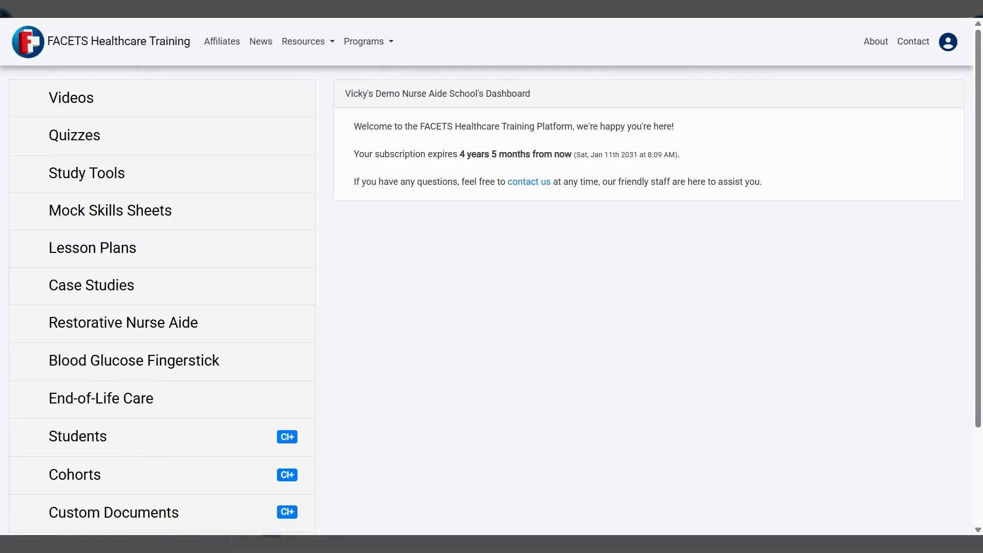
pyautogui.click(85, 137)
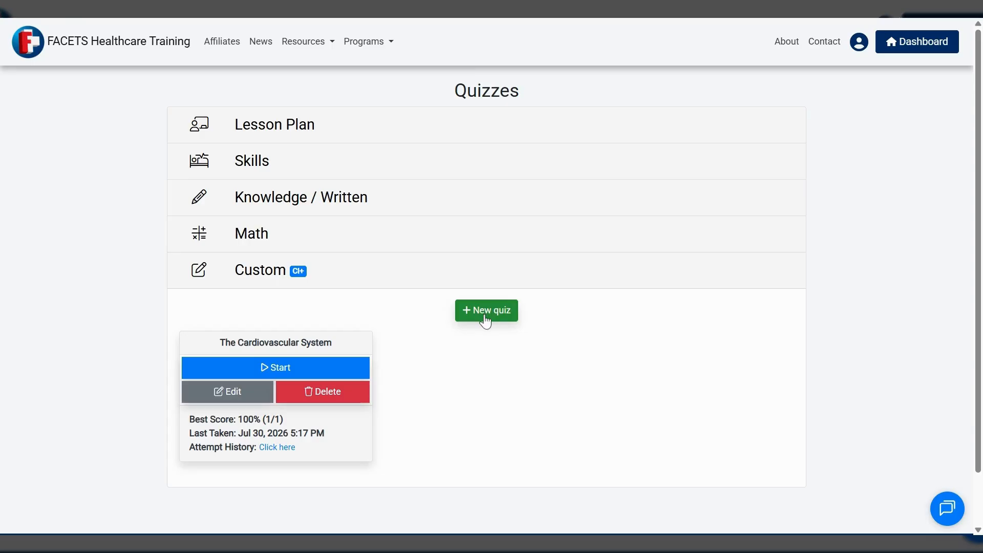
pyautogui.scroll(-1, 436, 354)
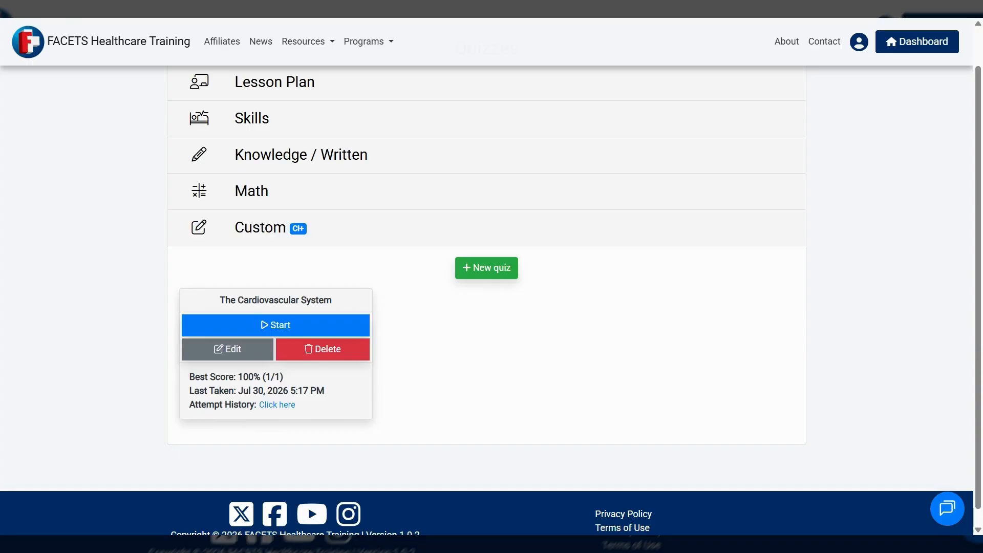
pyautogui.click(232, 354)
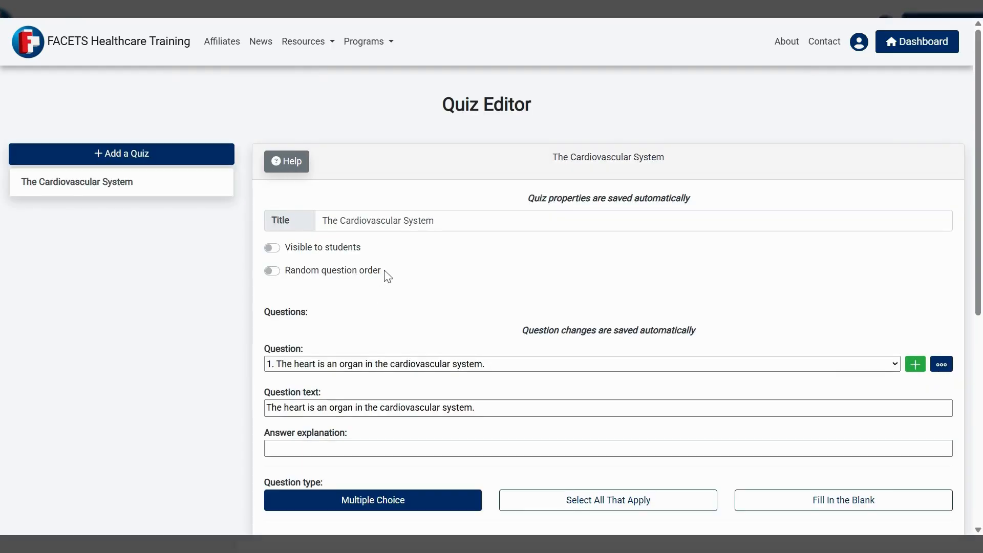
# Examine the quiz's first question, its question type and answers, and the options available for the "True" answer
pyautogui.scroll(-1, 388, 272)
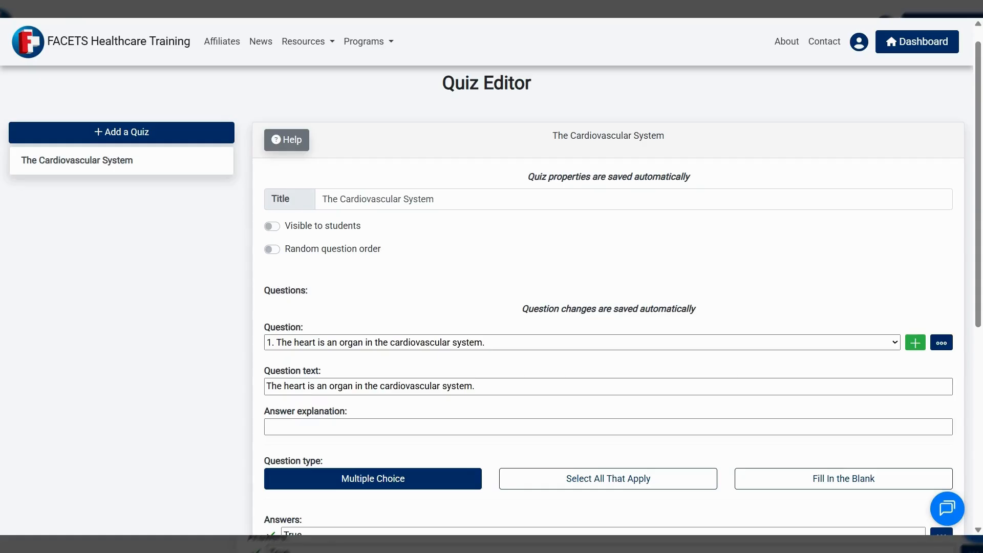
pyautogui.scroll(-2, 389, 262)
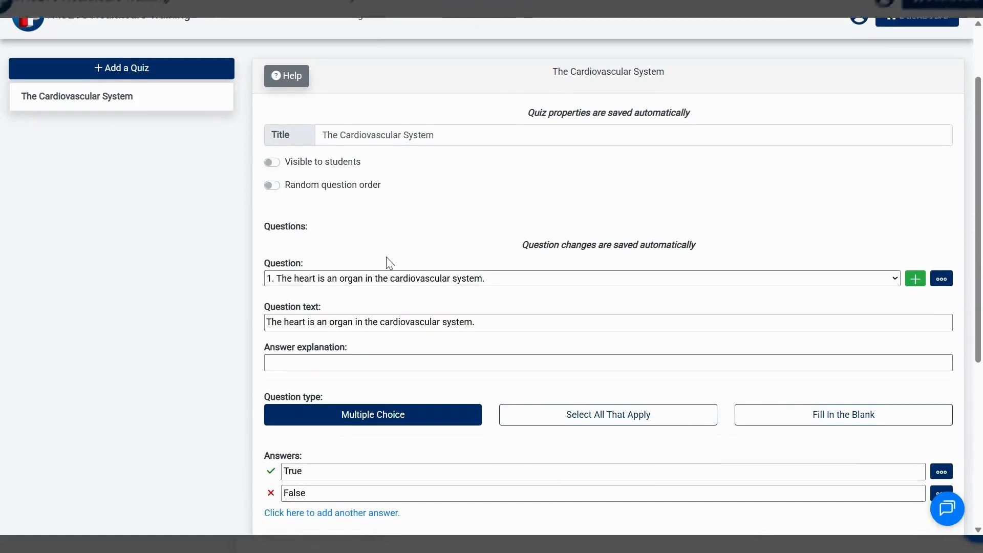
pyautogui.scroll(-1, 389, 263)
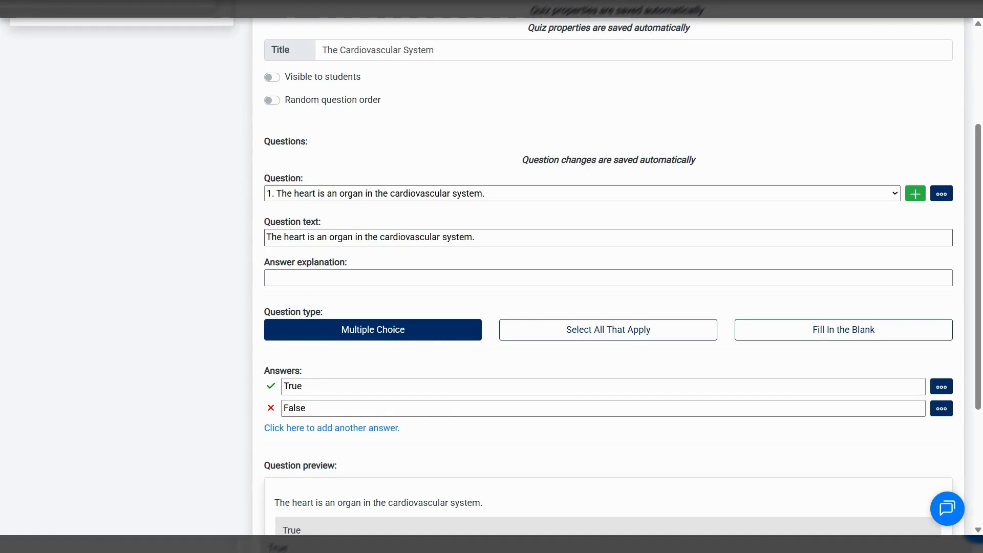
pyautogui.scroll(-2, 380, 325)
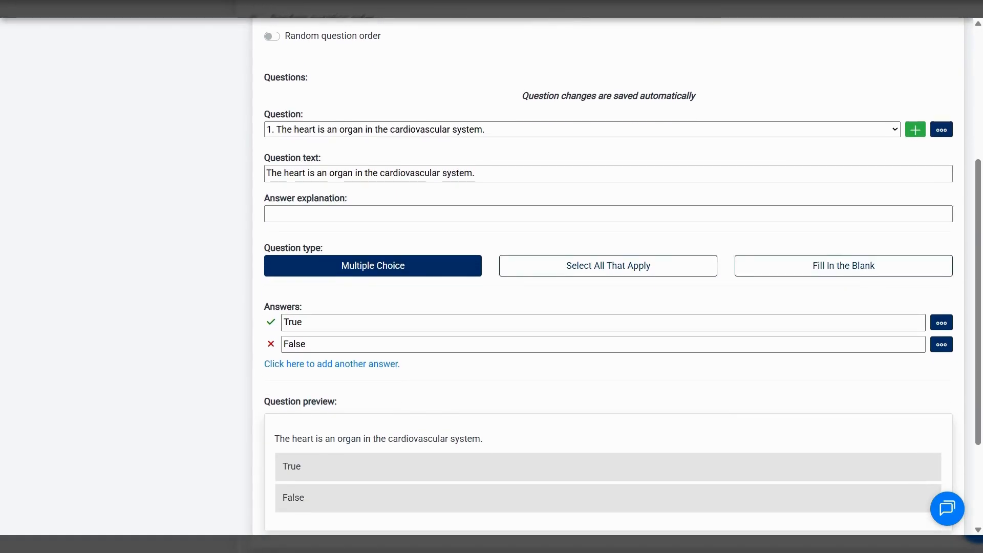
pyautogui.click(940, 324)
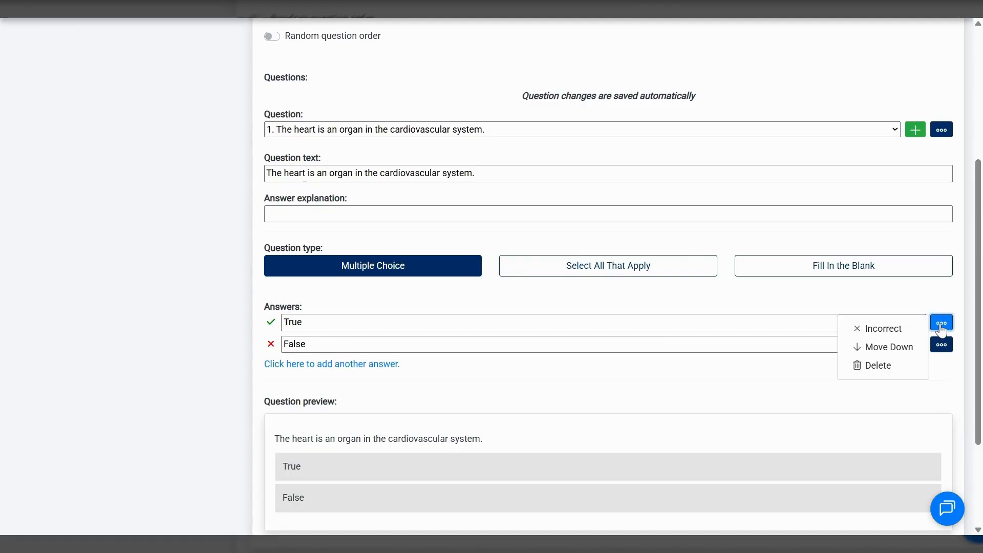
# Close the "True" answer's options and look over the question preview, question types and add-question option
pyautogui.click(941, 321)
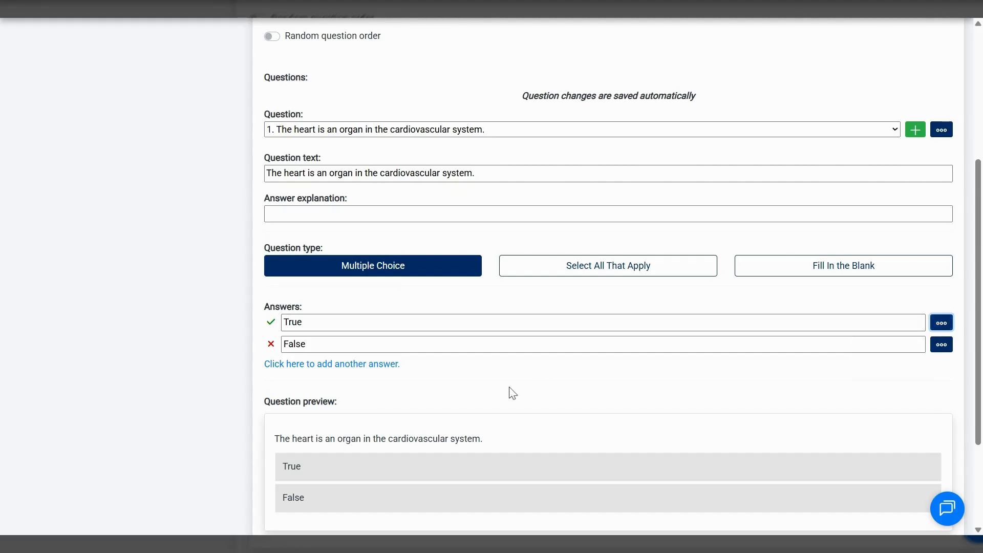
pyautogui.scroll(-2, 461, 389)
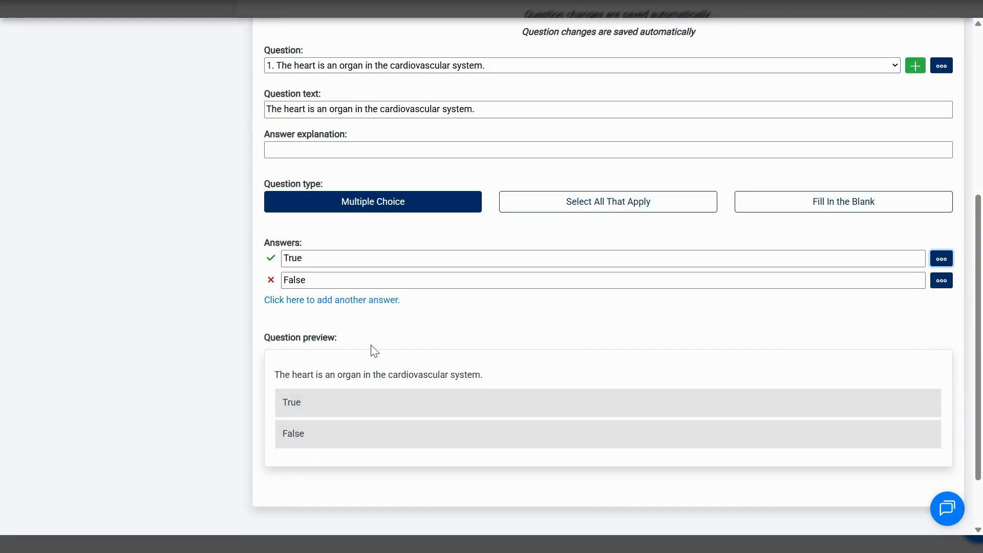
pyautogui.scroll(3, 376, 350)
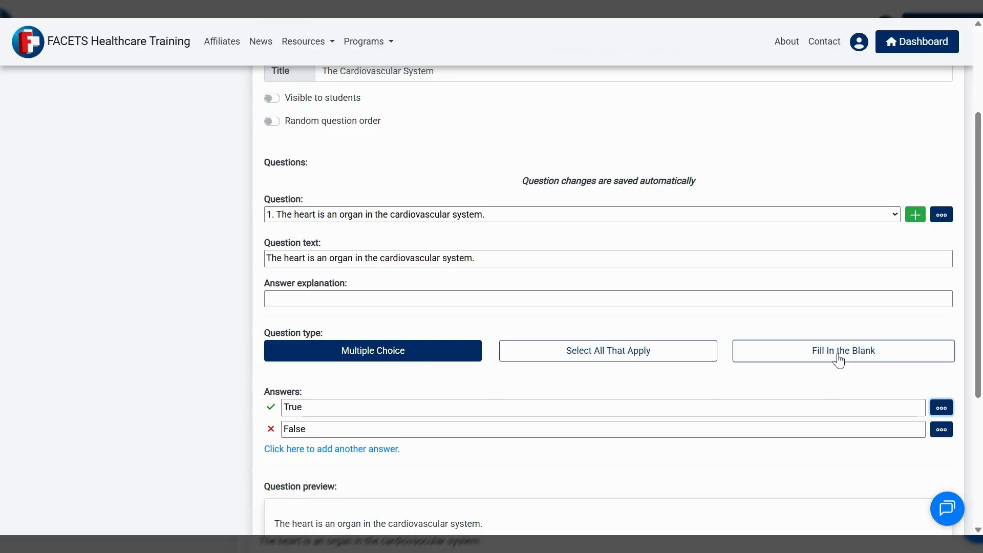
pyautogui.scroll(2, 425, 386)
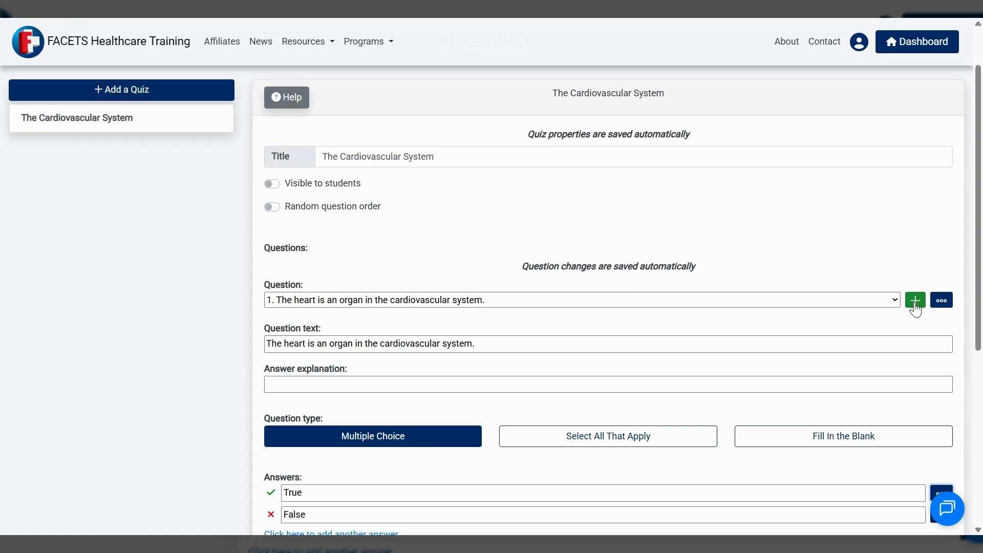
pyautogui.scroll(-3, 487, 366)
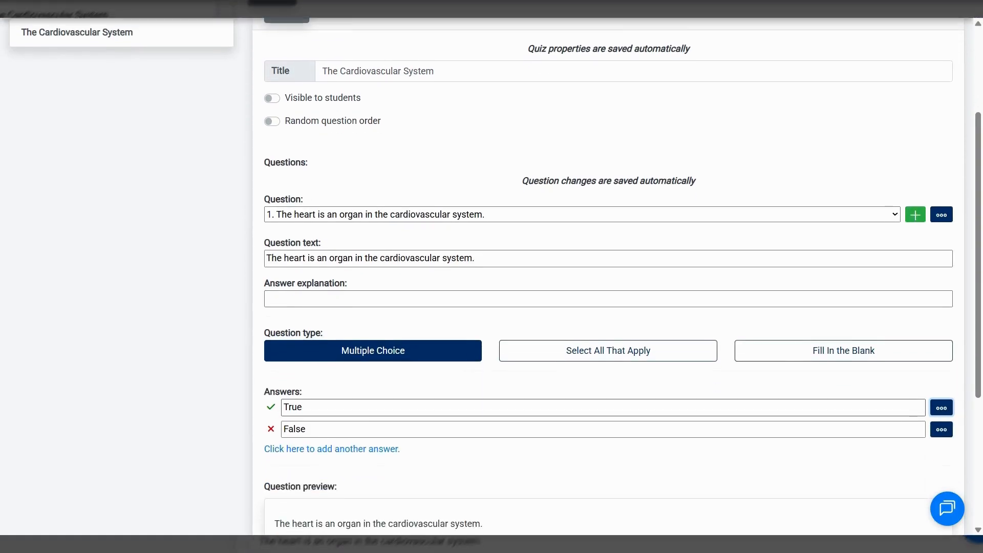
# Make the cardiovascular quiz visible to students and turn on random question order
pyautogui.scroll(4, 408, 386)
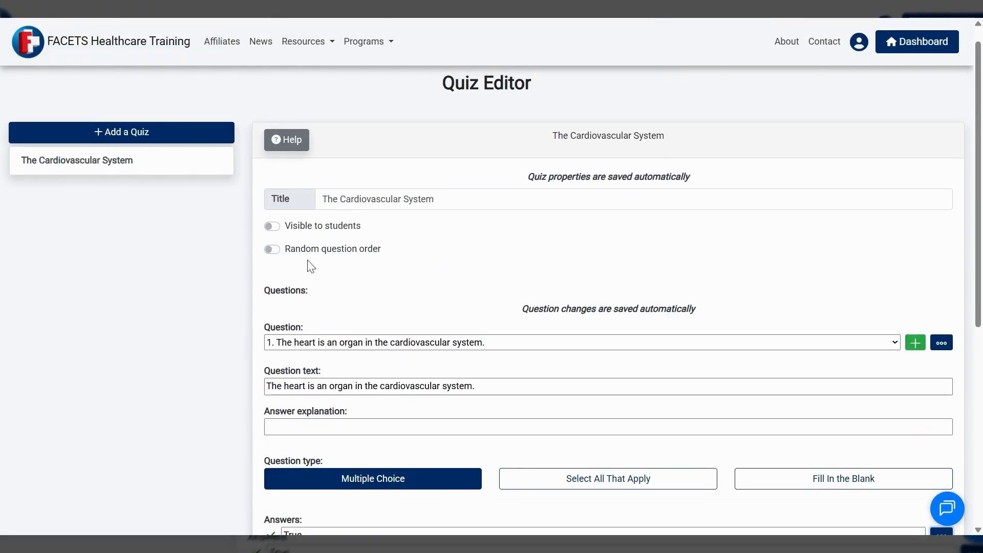
pyautogui.click(272, 227)
pyautogui.click(273, 250)
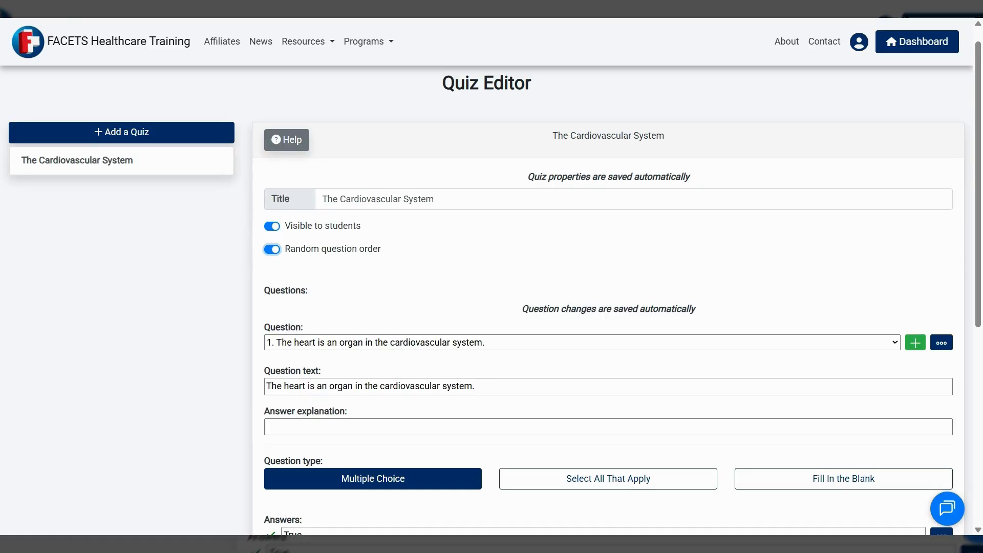
pyautogui.scroll(-3, 461, 287)
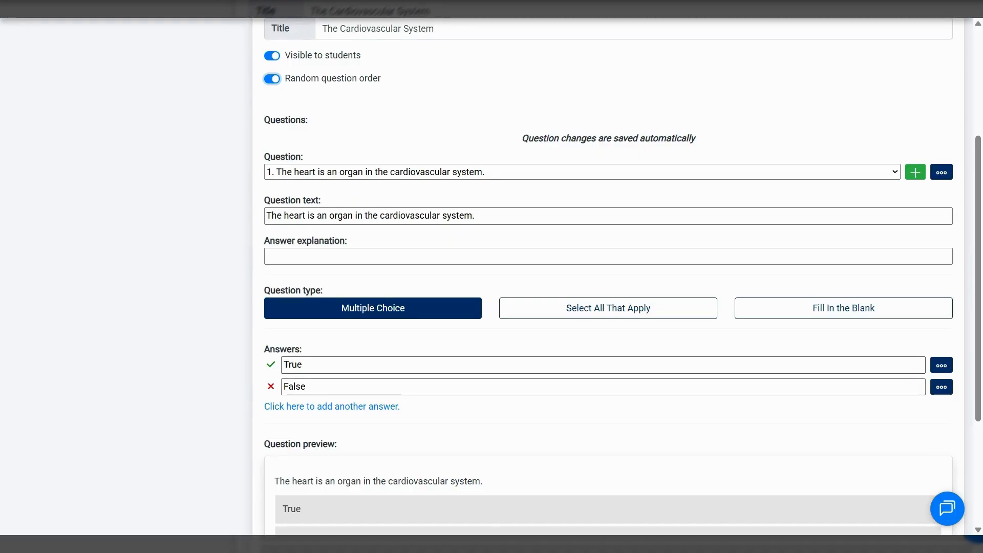
pyautogui.scroll(1, 333, 366)
pyautogui.scroll(3, 333, 366)
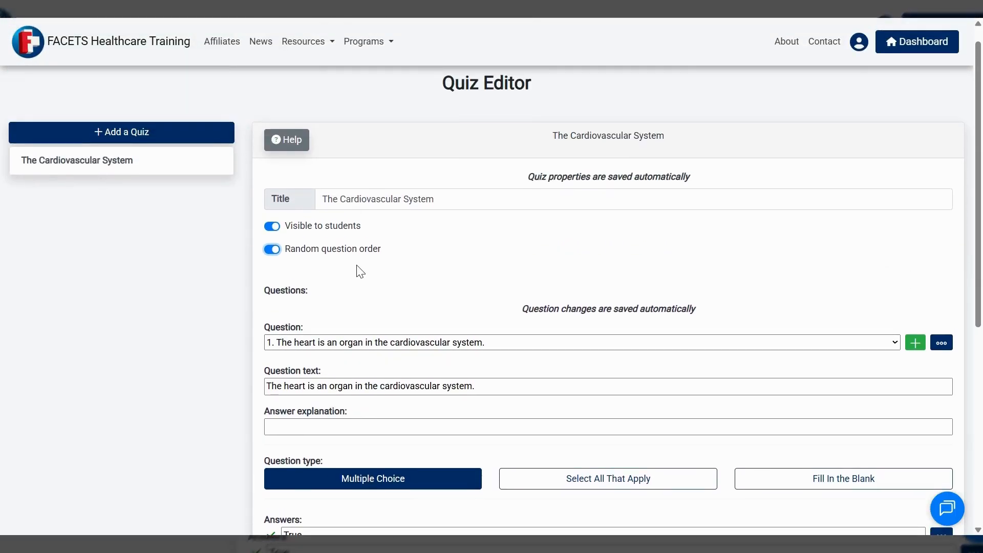
pyautogui.scroll(-3, 340, 402)
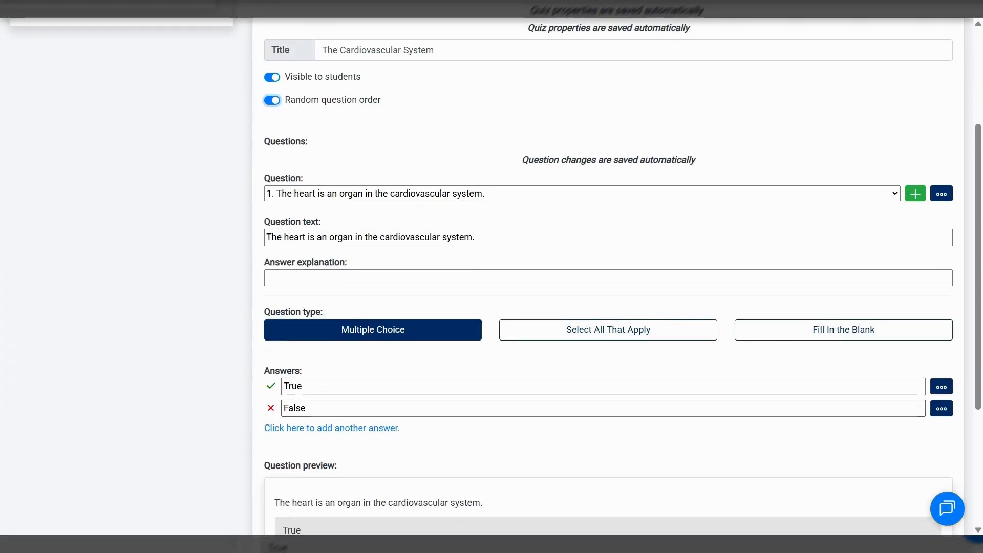
pyautogui.scroll(2, 329, 391)
pyautogui.scroll(2, 330, 392)
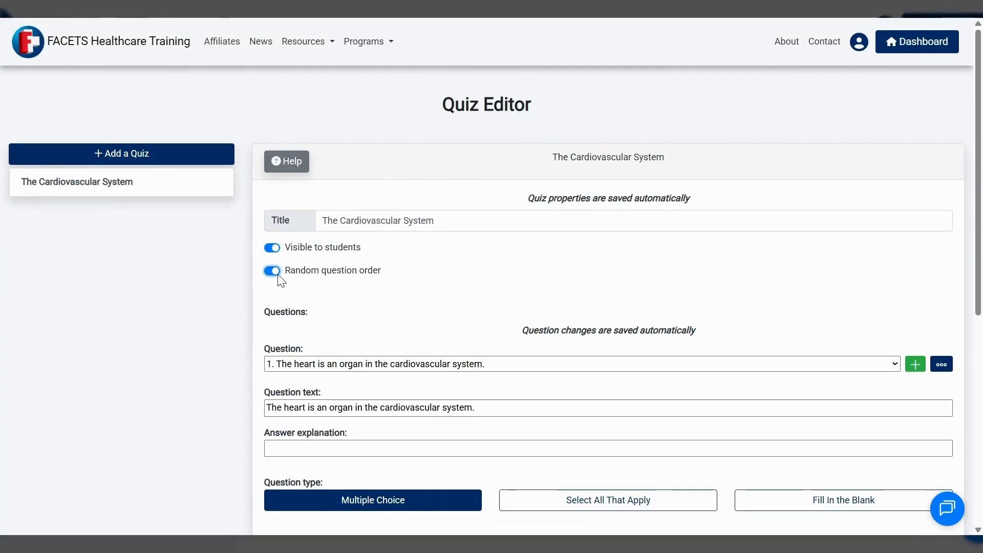
# Return to the dashboard and open the custom lesson plan "The Cardiovascular System" for editing
pyautogui.click(920, 43)
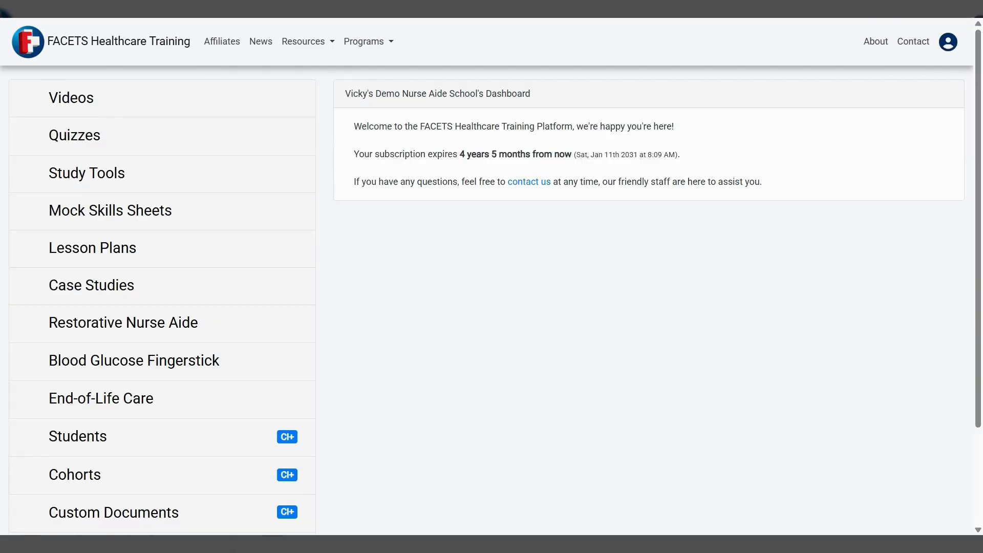
pyautogui.click(90, 256)
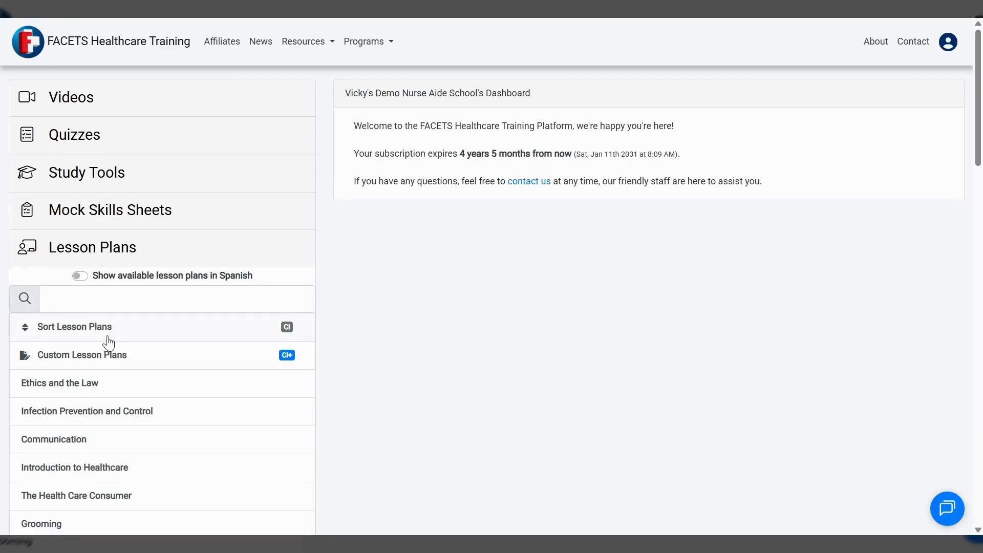
pyautogui.scroll(-1, 102, 339)
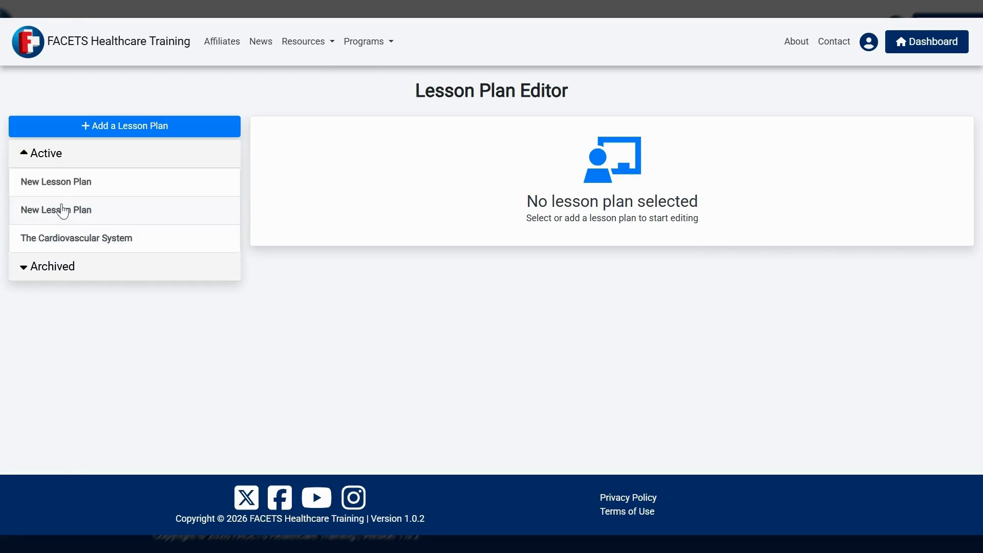
pyautogui.click(63, 245)
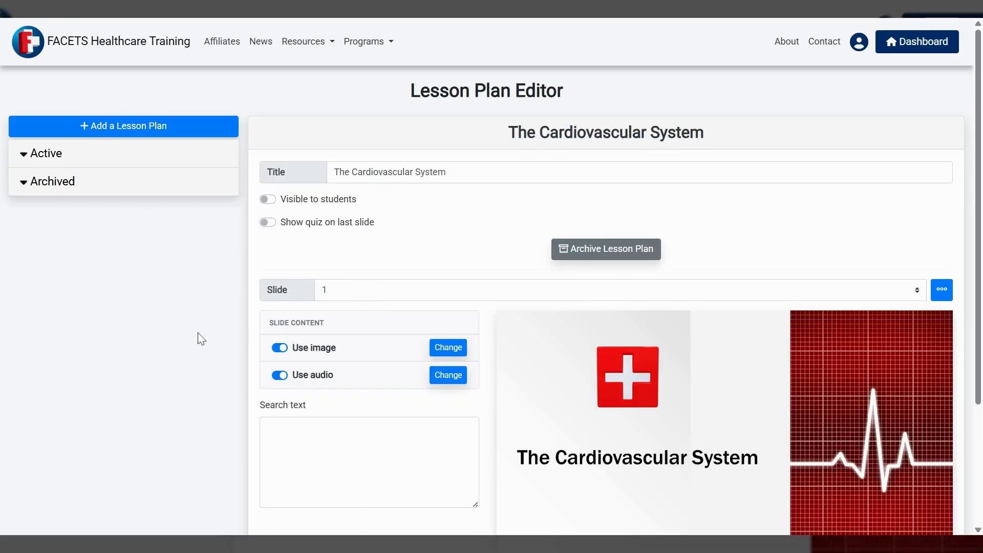
# Make the cardiovascular lesson plan visible to students and set it to show the quiz on the last slide
pyautogui.scroll(-1, 202, 337)
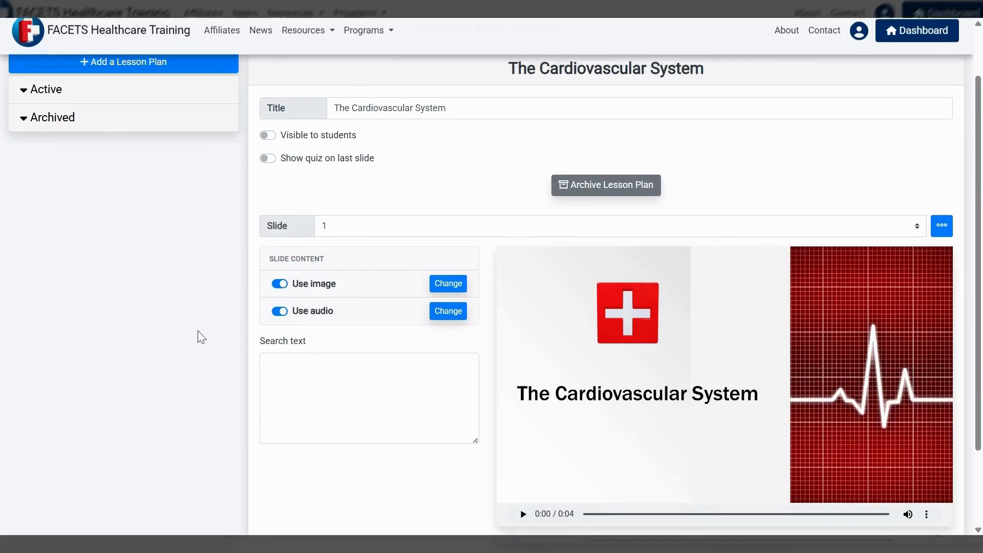
pyautogui.click(268, 137)
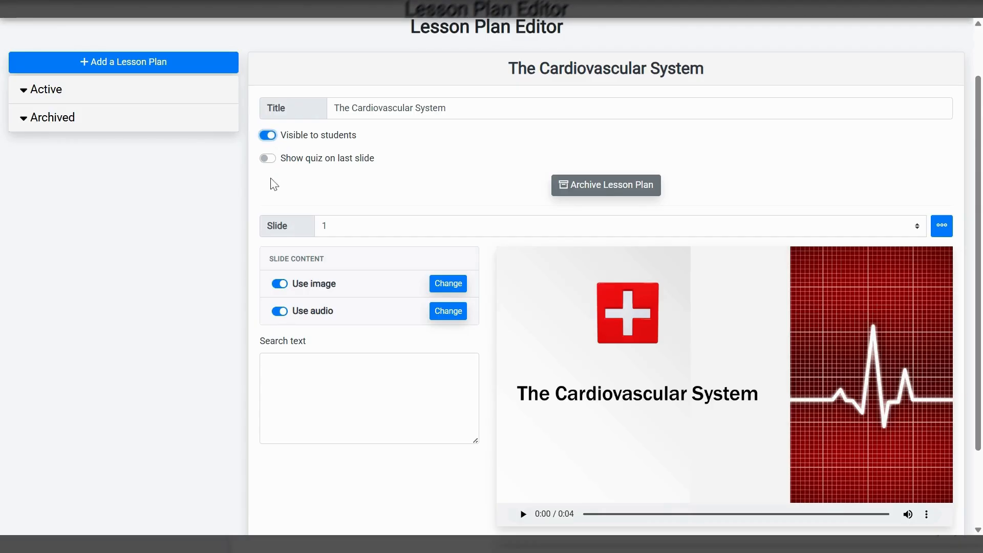
pyautogui.click(269, 159)
pyautogui.scroll(1, 302, 187)
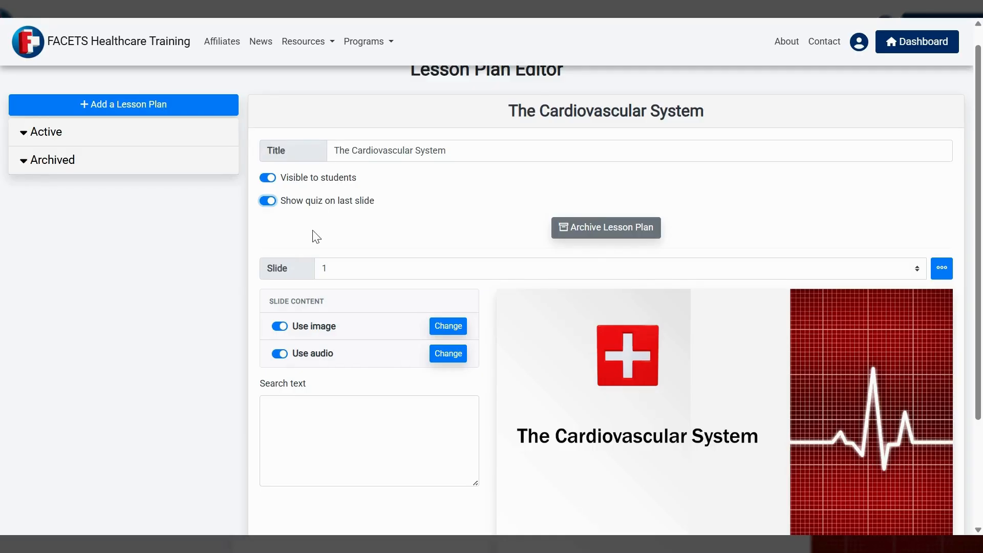
pyautogui.scroll(-1, 191, 319)
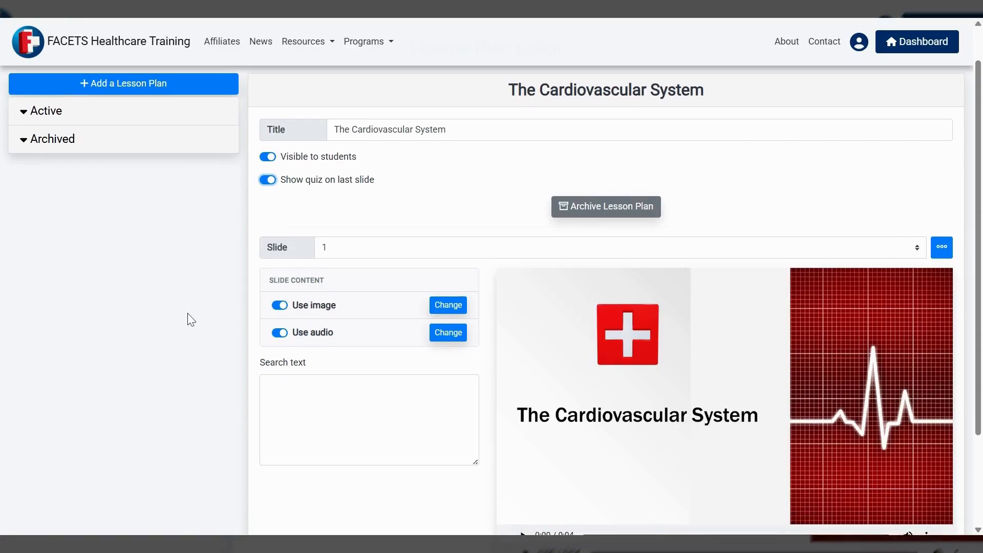
pyautogui.scroll(1, 191, 319)
# Return to the dashboard and open "The Cardiovascular System" from the list of available lesson plans
pyautogui.click(919, 45)
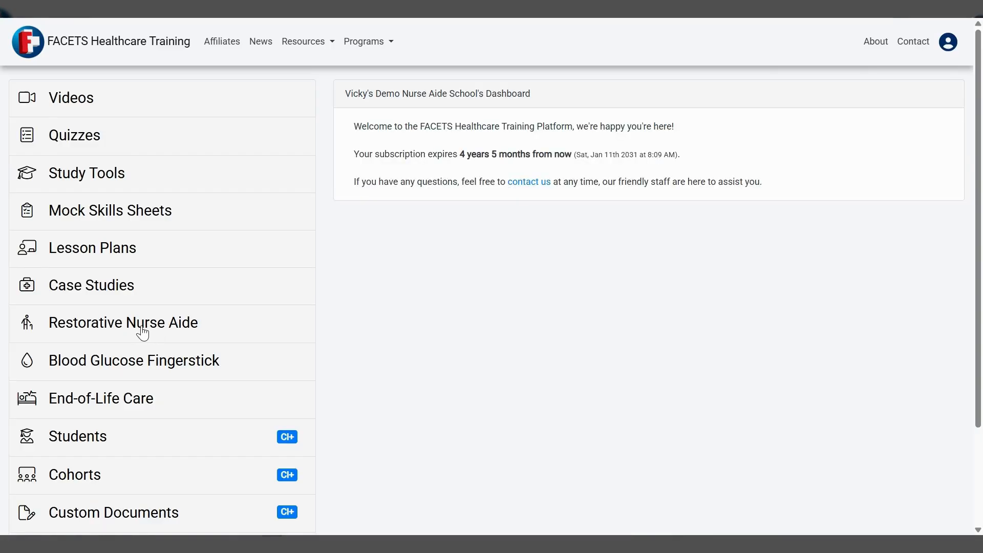
pyautogui.click(83, 255)
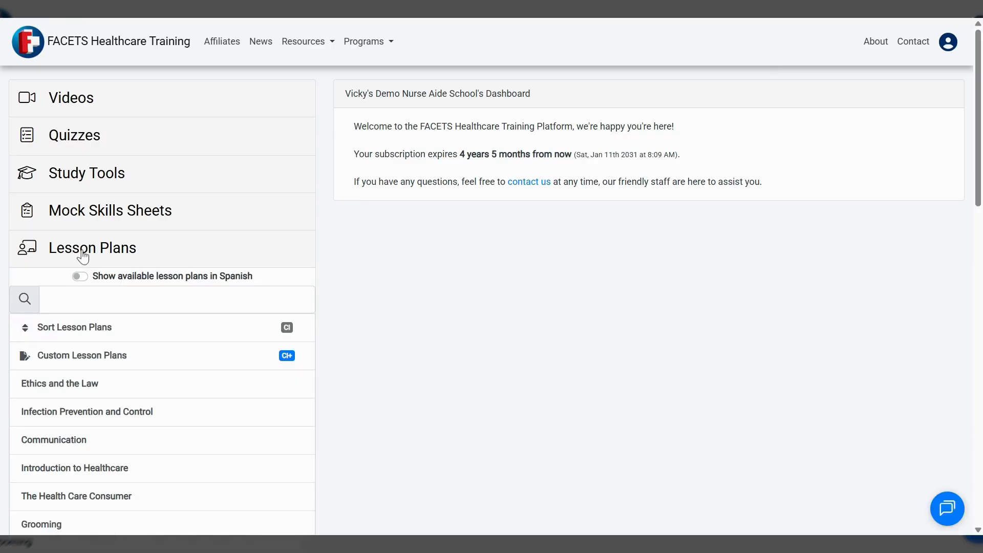
pyautogui.scroll(-1, 91, 375)
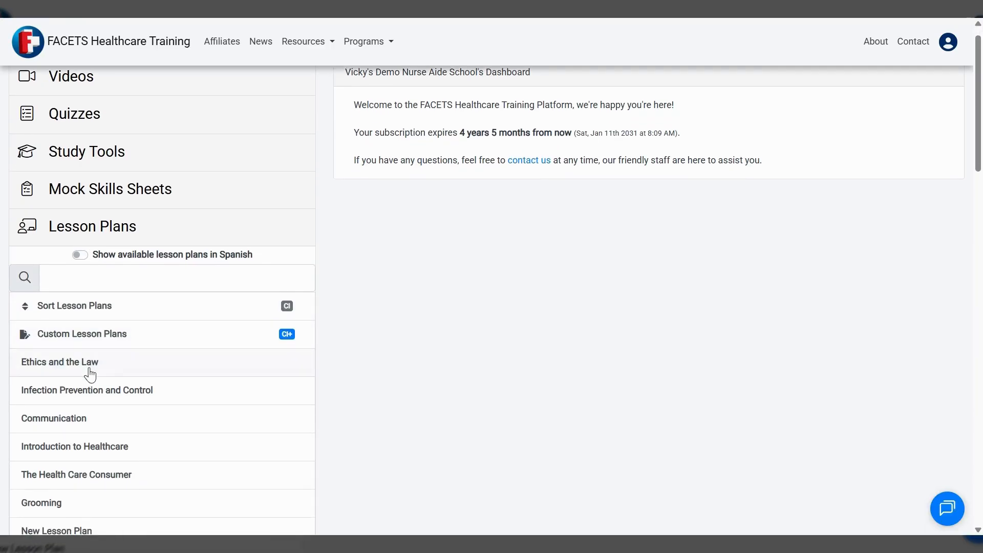
pyautogui.scroll(-2, 88, 374)
pyautogui.scroll(-5, 80, 375)
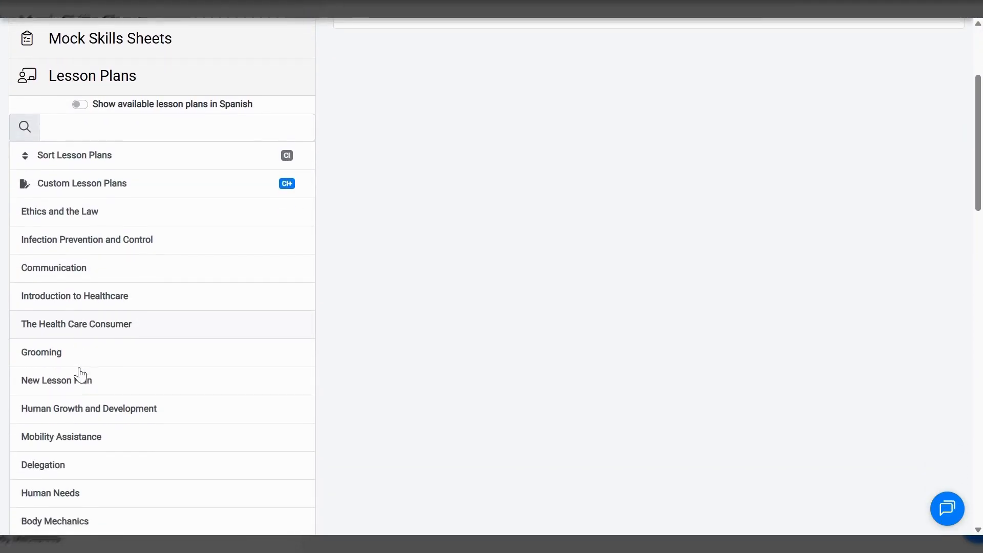
pyautogui.scroll(-4, 66, 371)
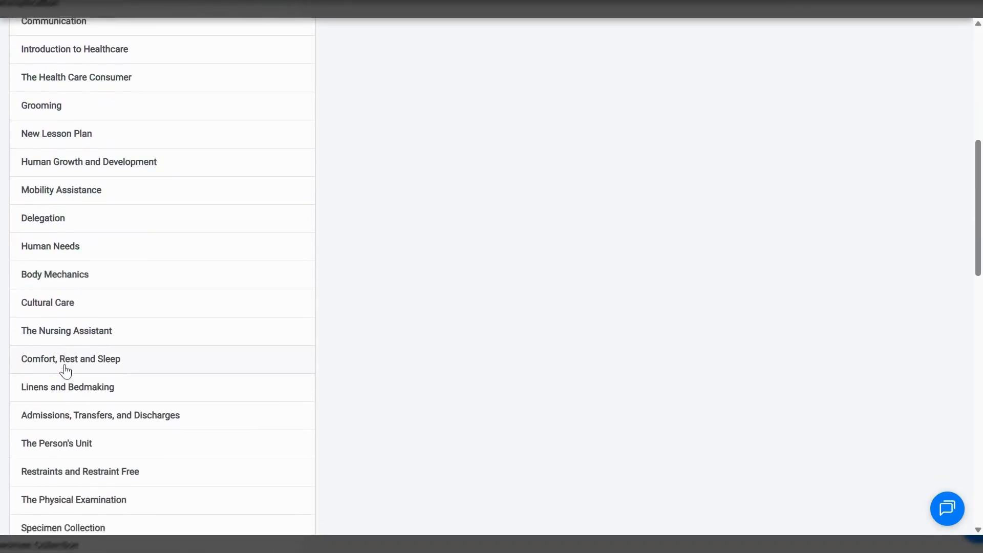
pyautogui.scroll(-4, 65, 371)
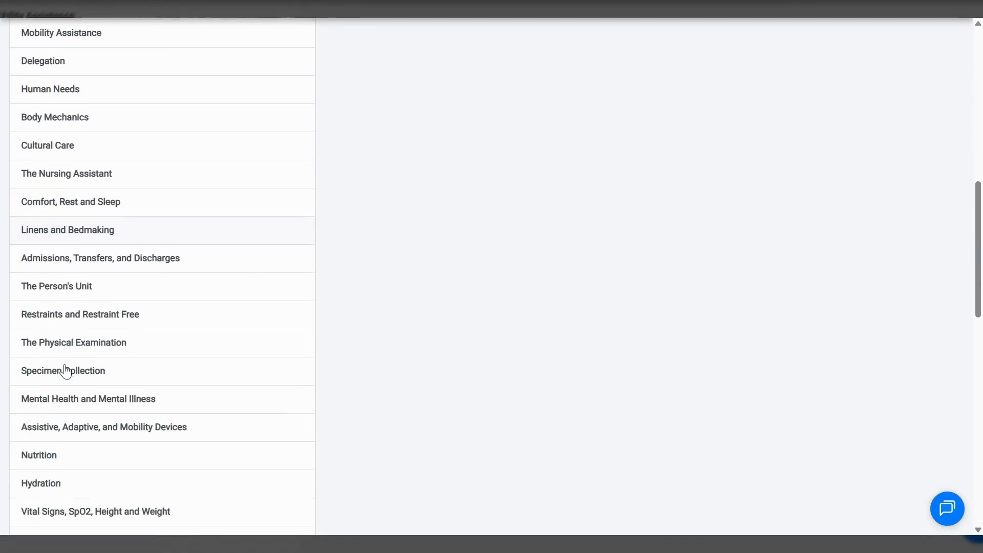
pyautogui.scroll(-3, 65, 372)
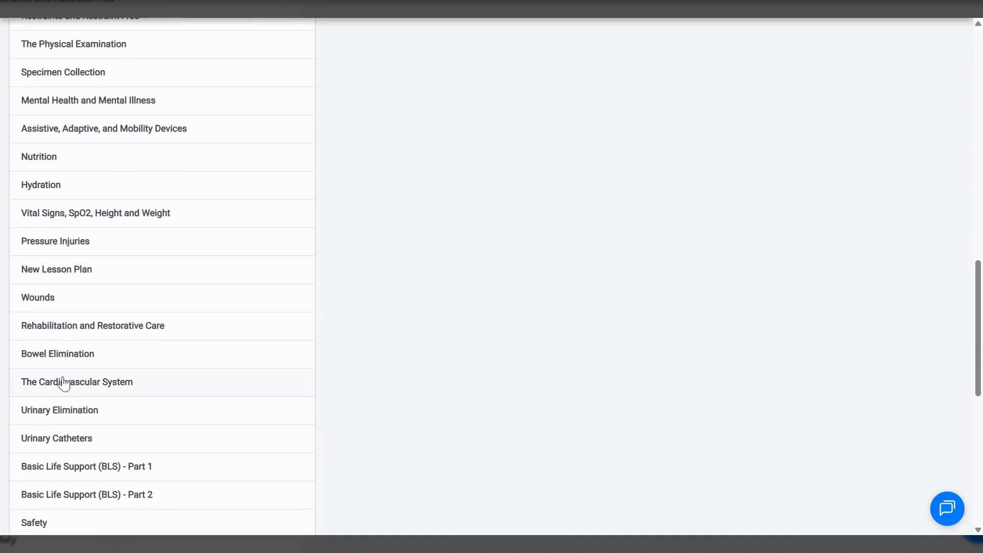
pyautogui.click(63, 391)
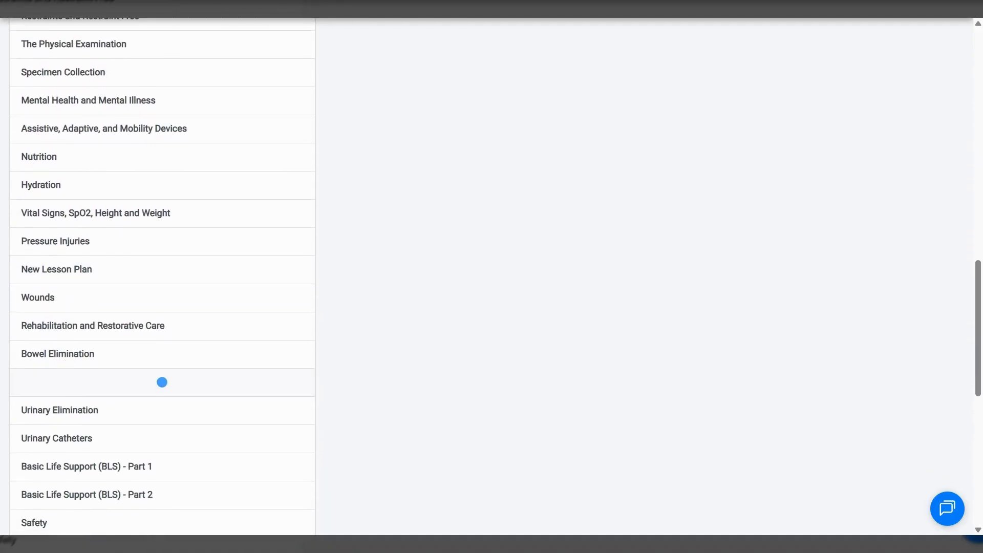